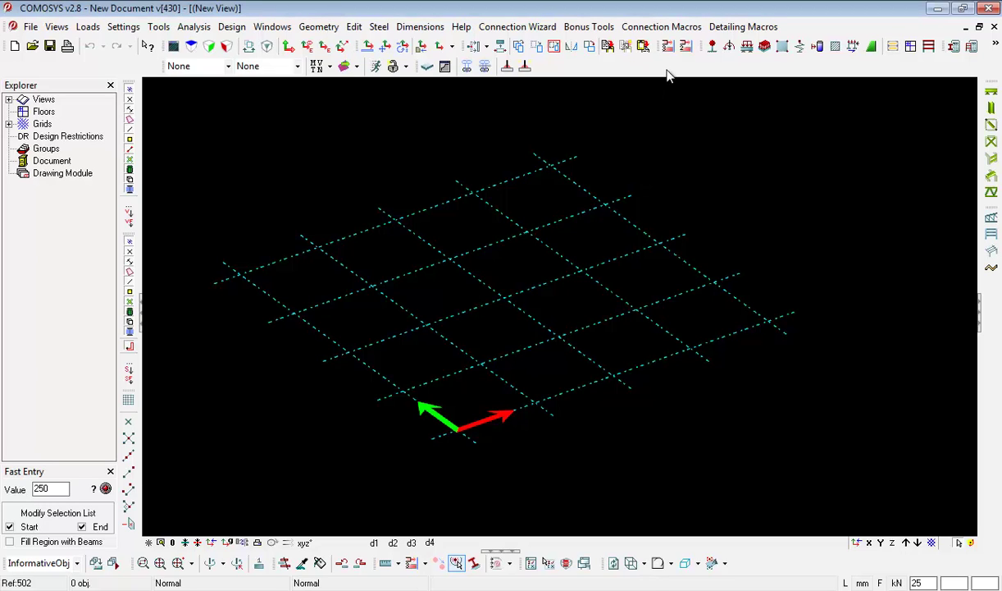
Step: Enable the Informative Objects toolbar, float it near the top of the view, and pick its line tool
right_click(808, 34)
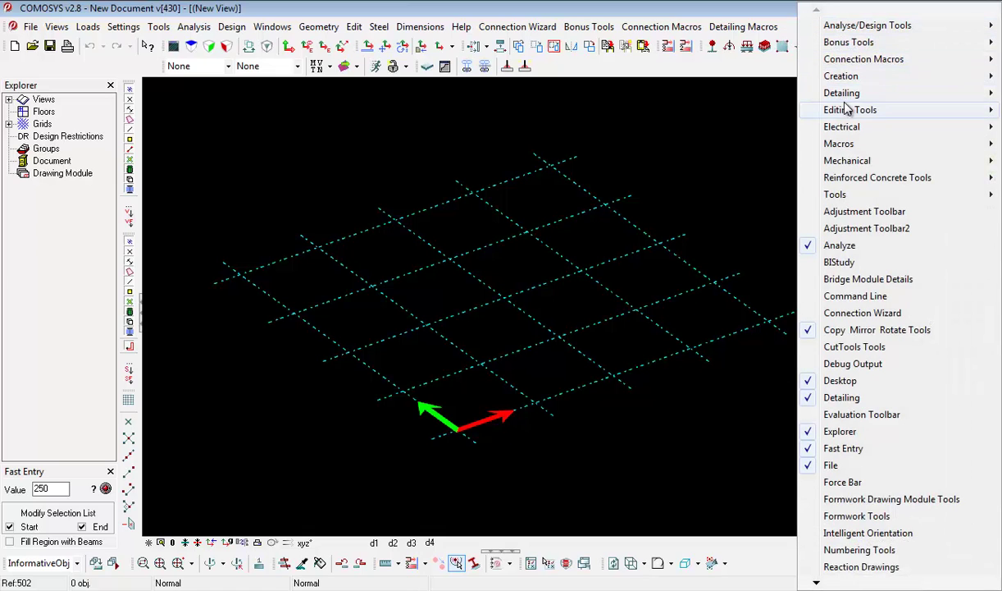
mouse_move(841, 76)
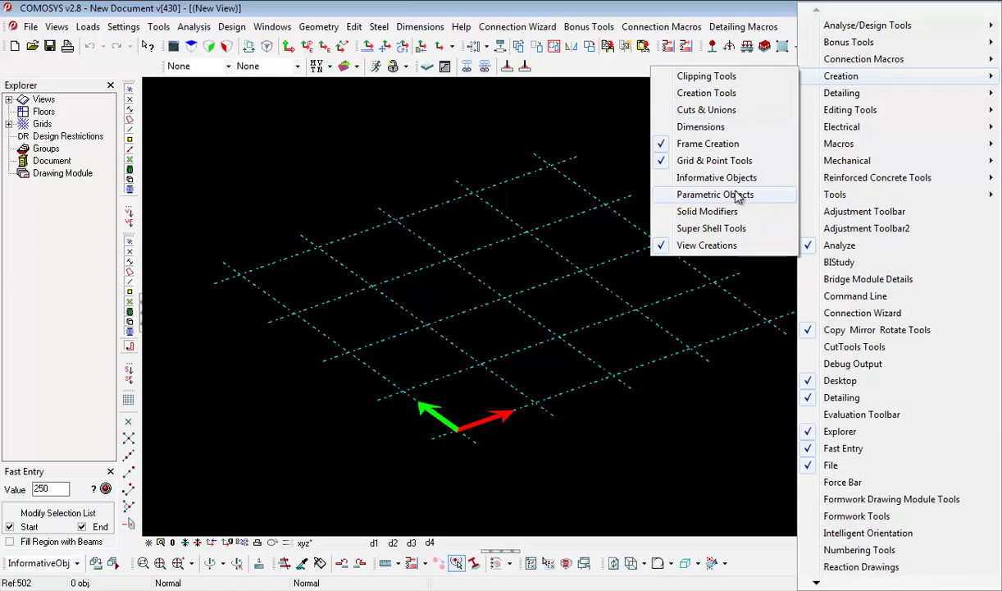
left_click(717, 177)
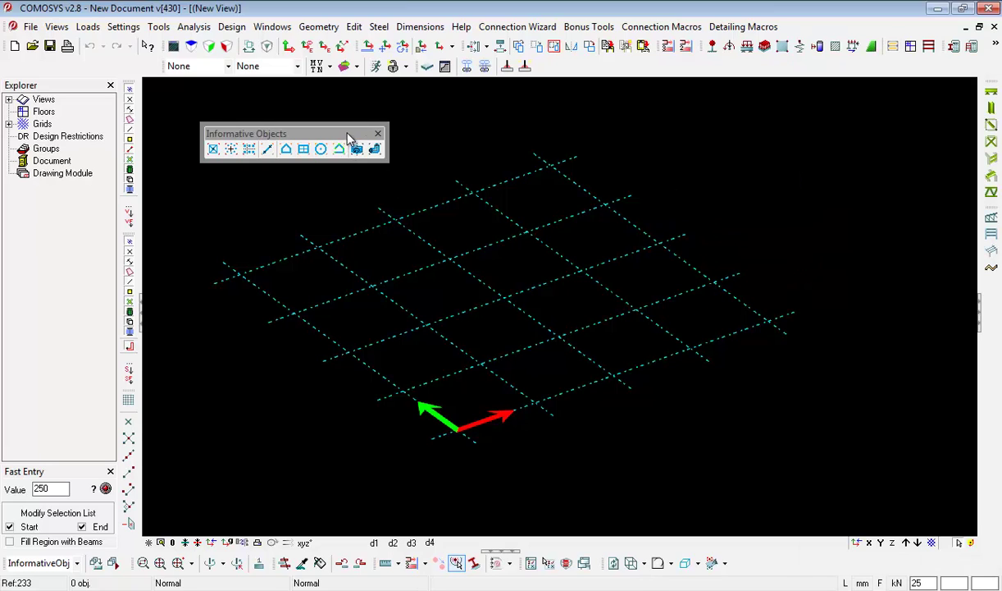
left_click_drag(332, 131, 362, 106)
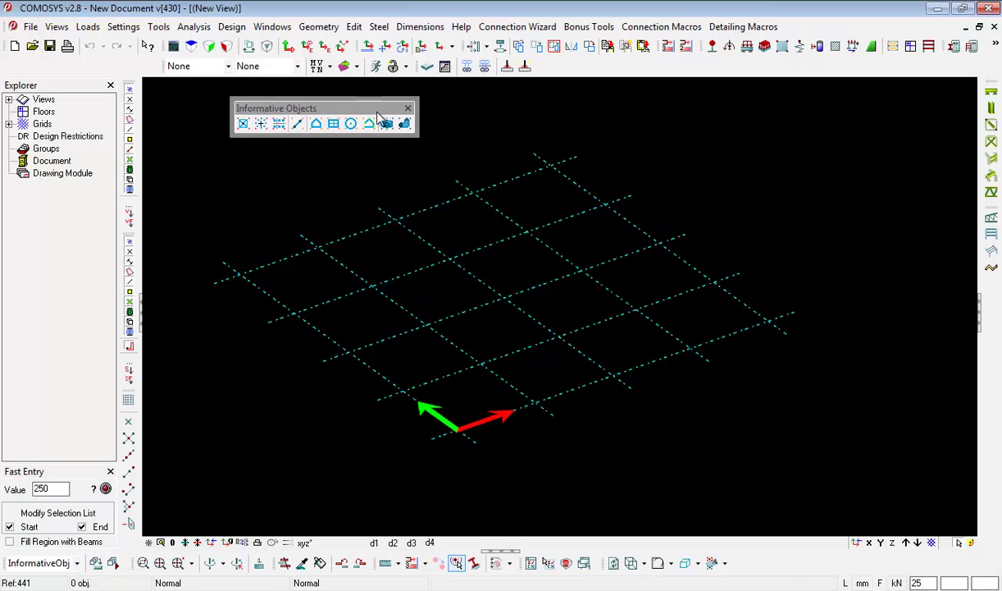
left_click(299, 124)
Step: Search Actions & Shortcuts for 'informativeli' to list the InformativeLine action
key("space")
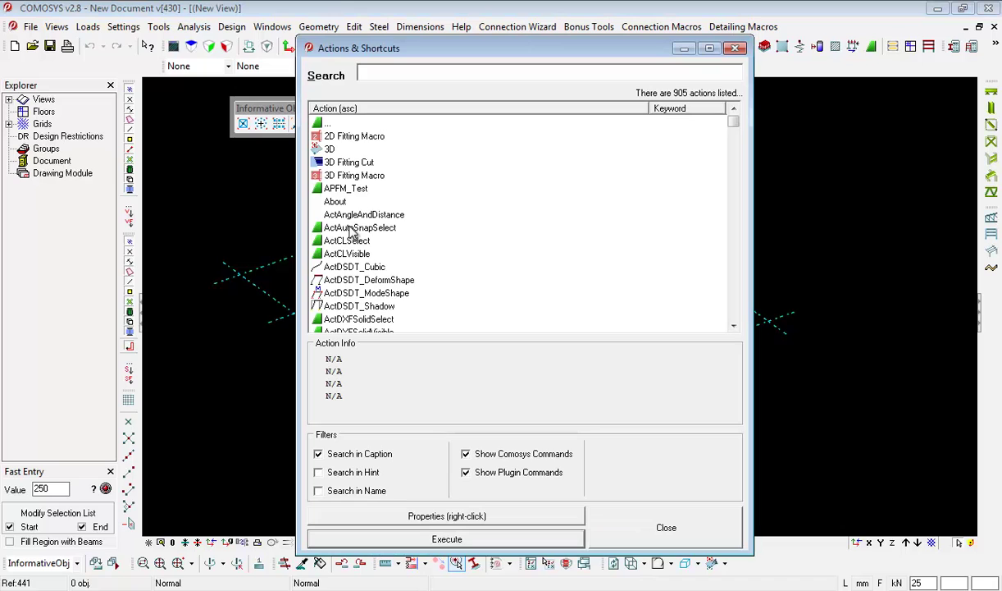
type("infot")
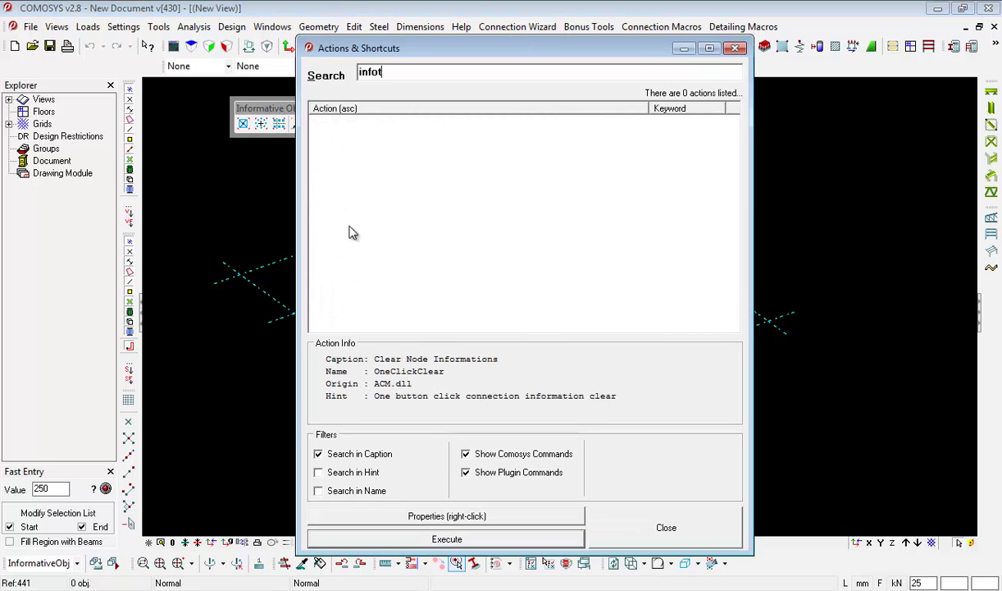
key("BackSpace")
type("rmative")
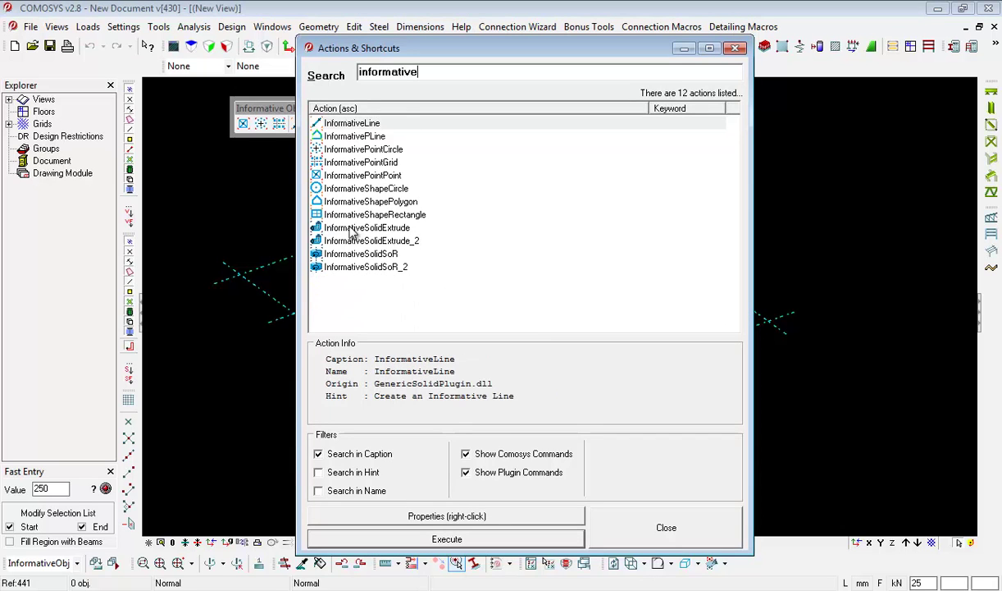
type("line")
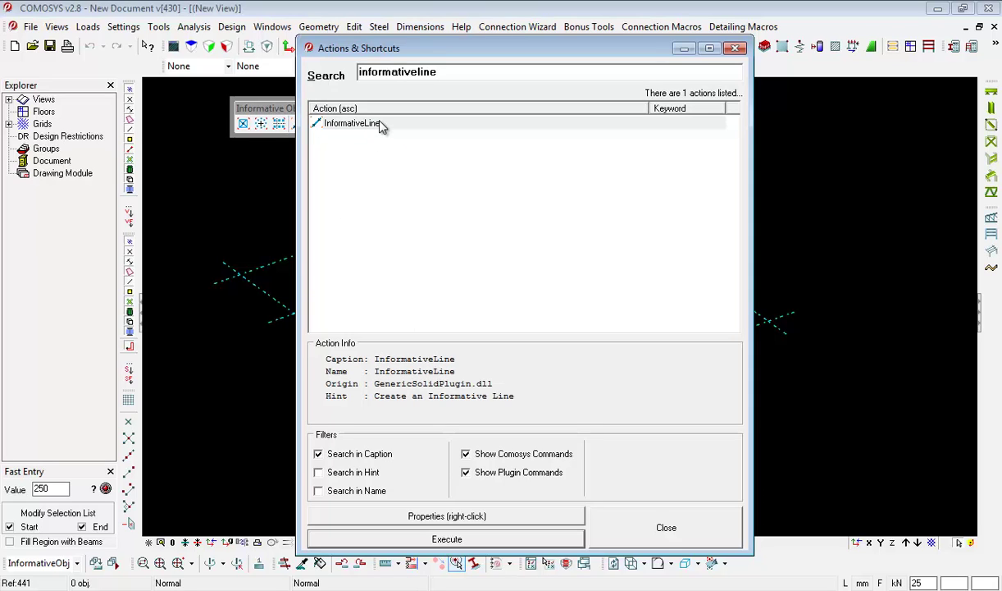
Step: Draw an informative line from grid point 6000, 9000 to a second grid intersection
left_click(493, 540)
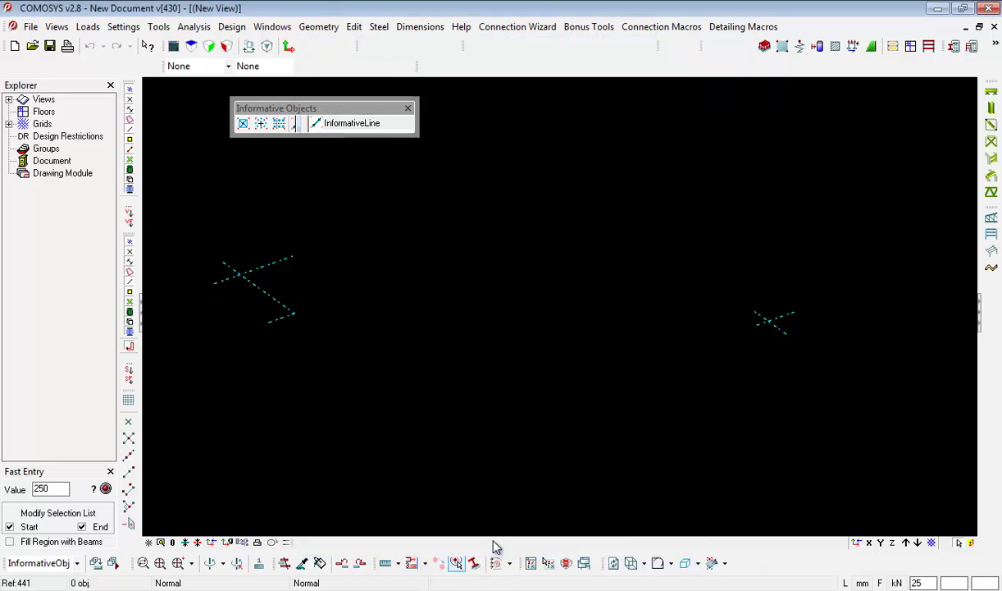
scroll(480, 379, "up", 2)
scroll(480, 369, "up", 2)
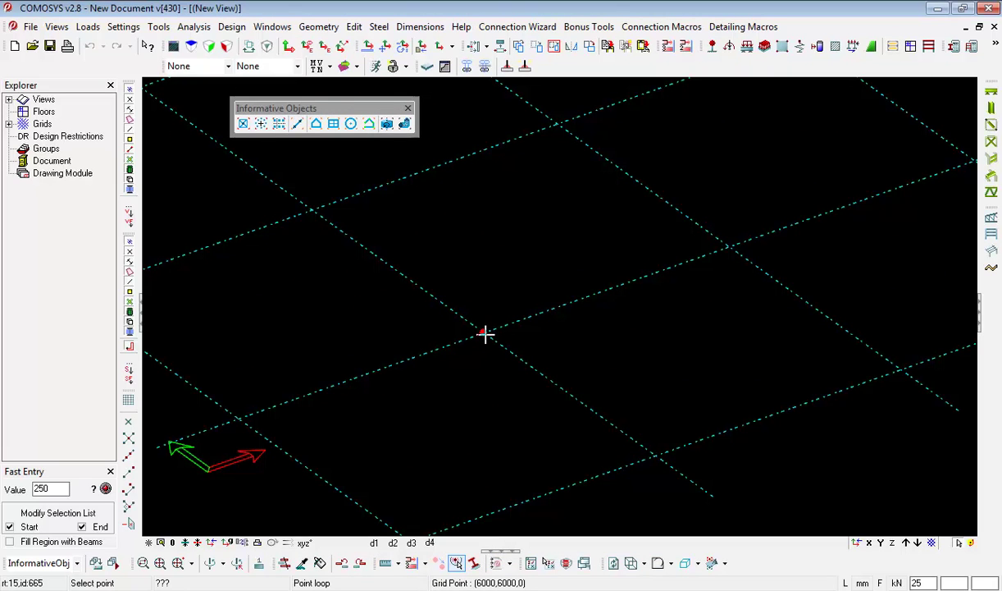
left_click(399, 273)
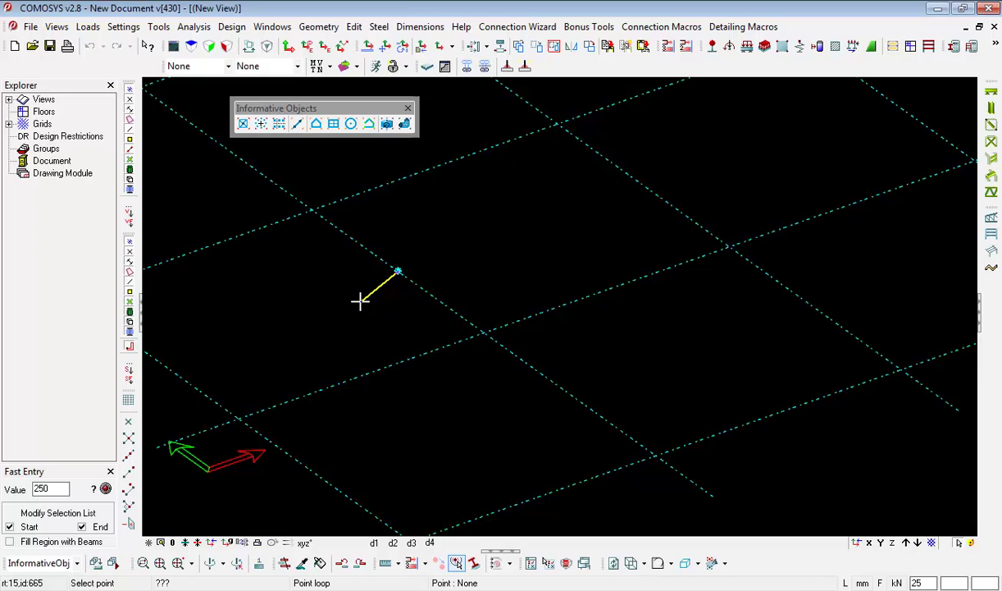
middle_click_drag(492, 267, 501, 269)
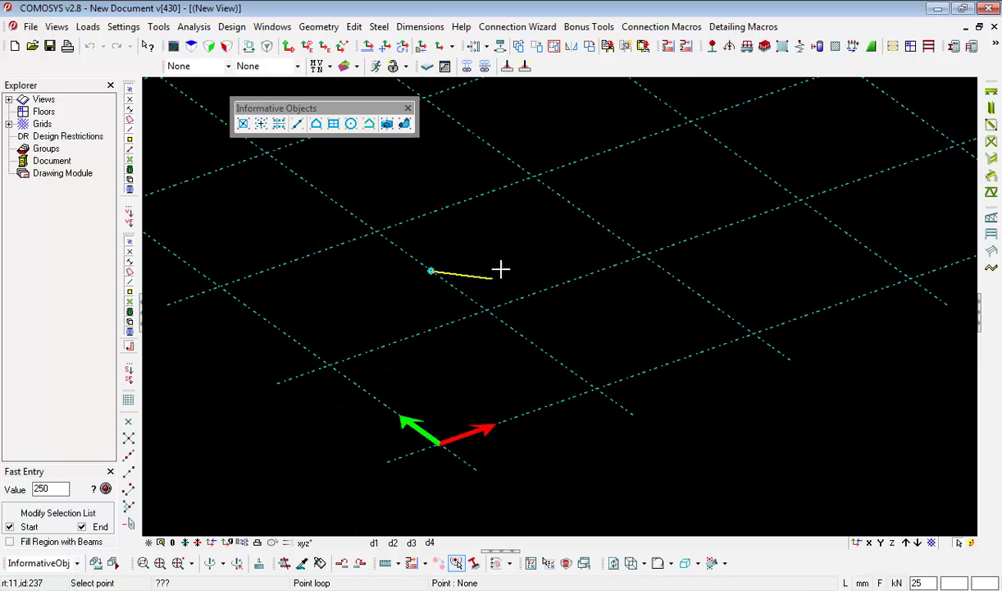
left_click(534, 176)
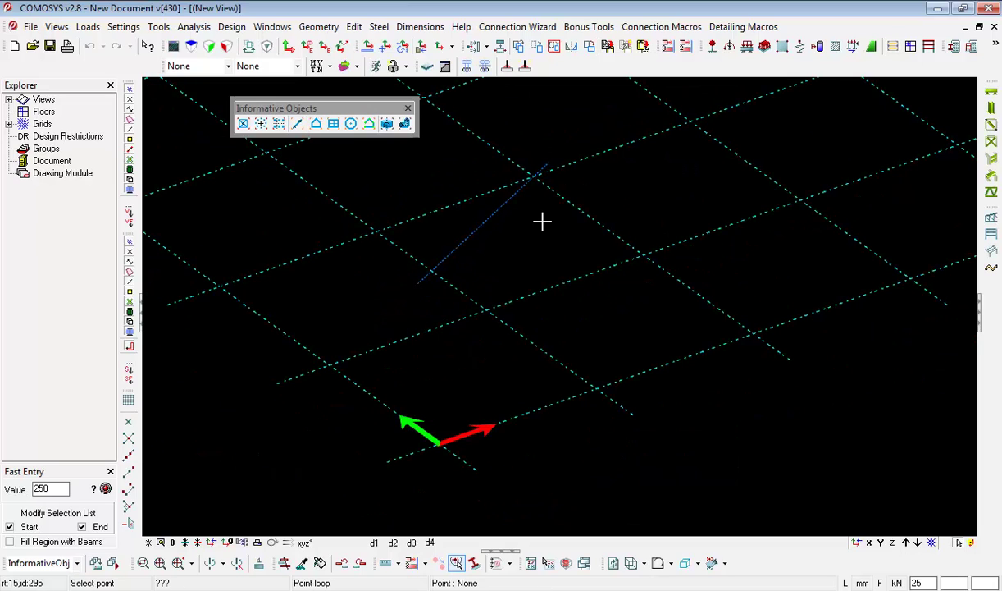
key("Escape")
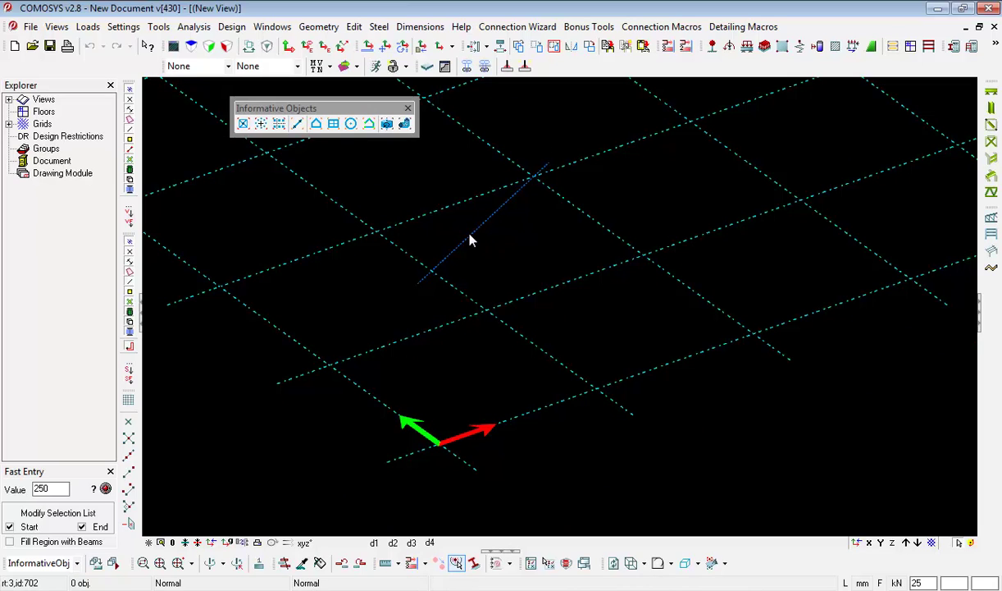
Step: Inspect line 110's coordinates (6000, 9000, 0 to 12000, 12000, 0) and cancel unchanged
double_click(470, 239)
left_click_drag(673, 292, 674, 190)
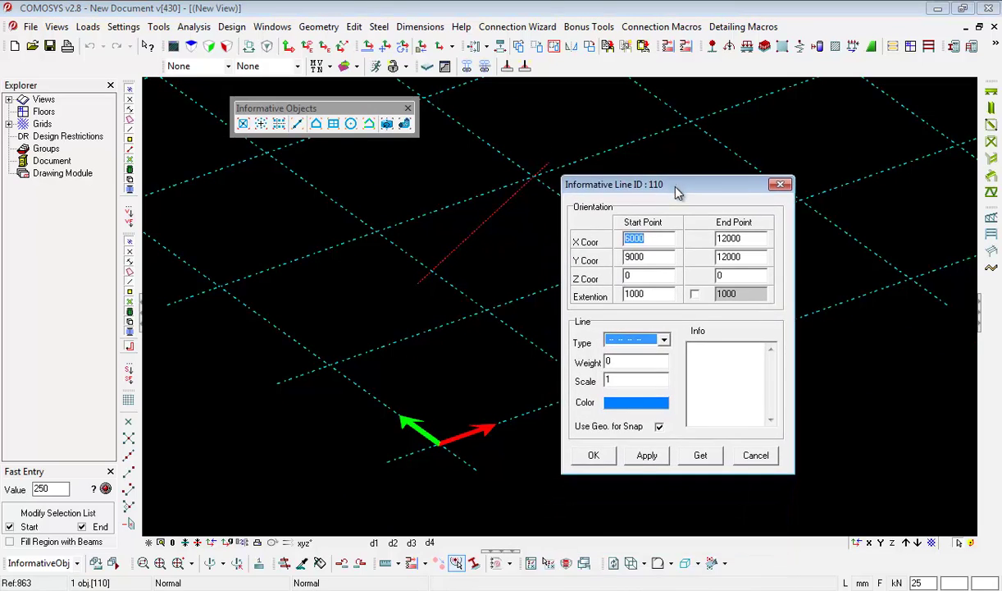
left_click(654, 239)
left_click(652, 258)
left_click(653, 274)
left_click(743, 239)
left_click(747, 257)
left_click(755, 456)
left_click(278, 46)
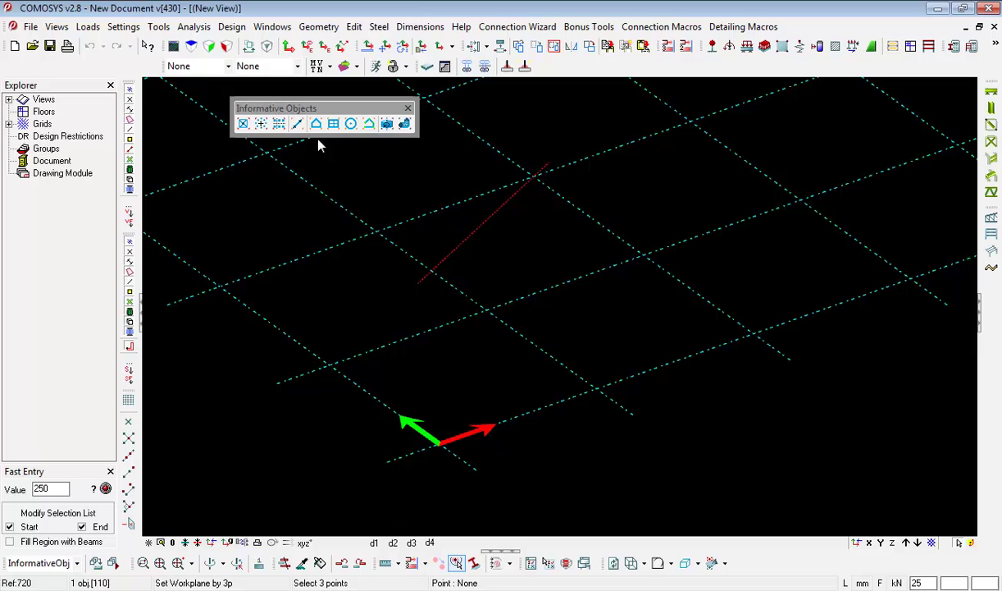
Step: Define a three-point workplane, then confirm line 110 runs from 0, -3000, 0 to 6000, 0, 0
left_click(375, 232)
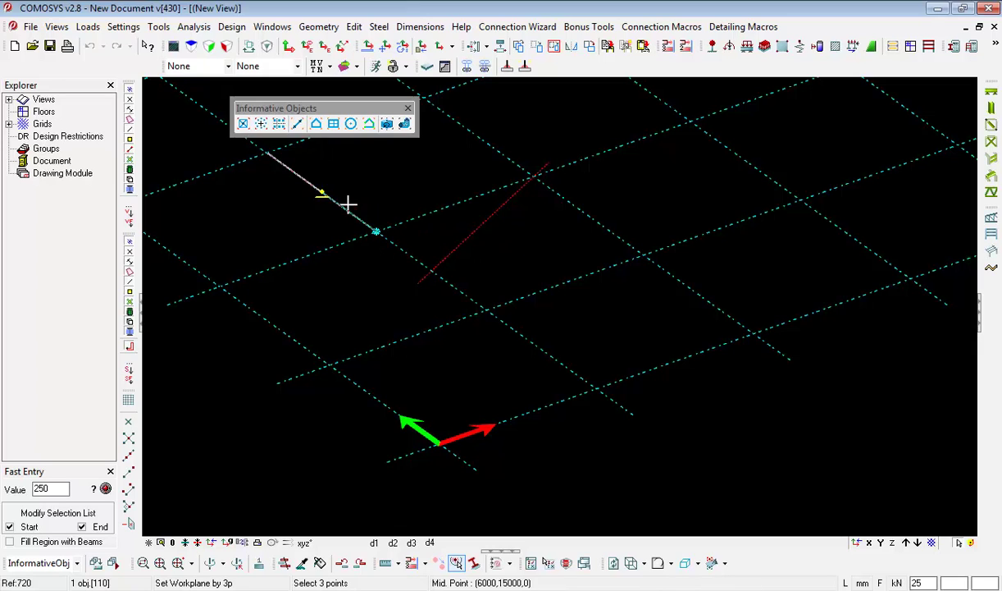
left_click(456, 204)
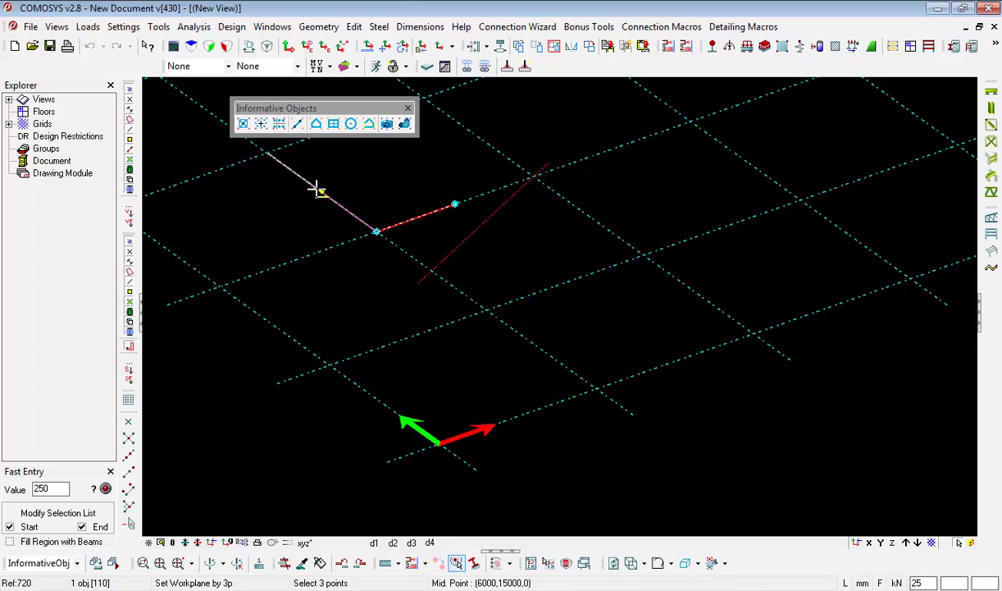
left_click(318, 192)
right_click(363, 293)
left_click(379, 302)
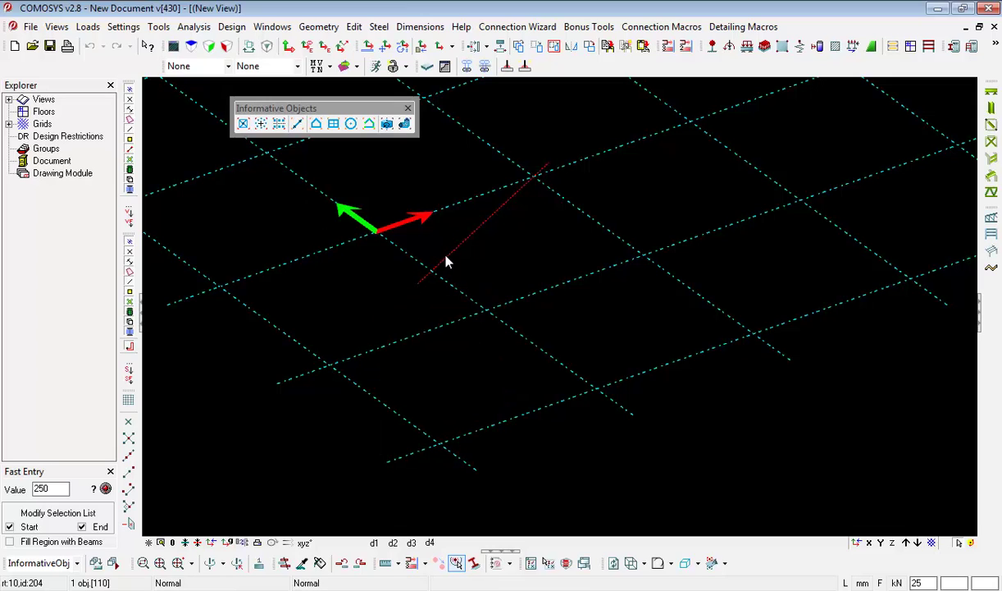
double_click(427, 242)
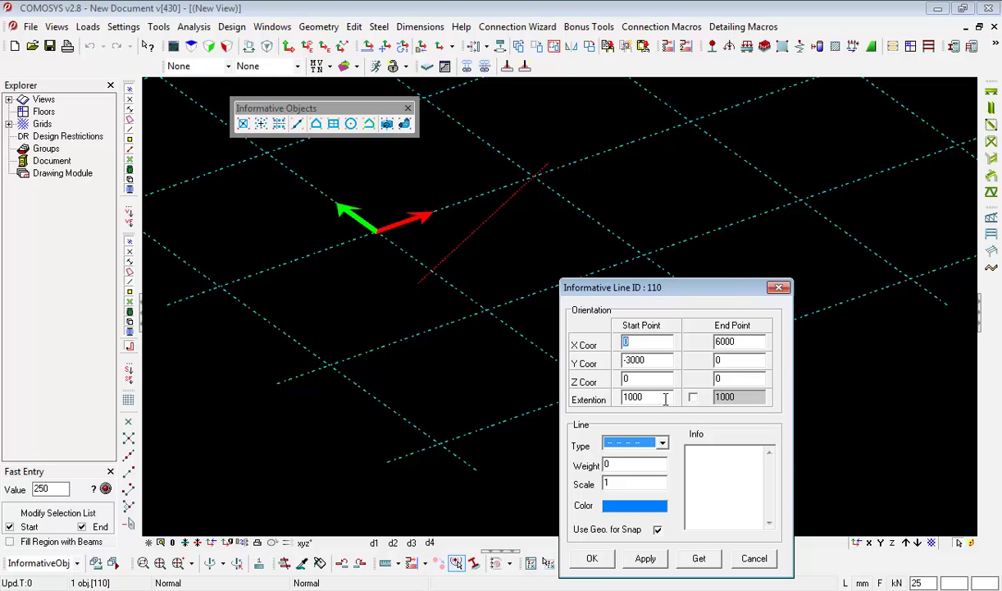
key("Return")
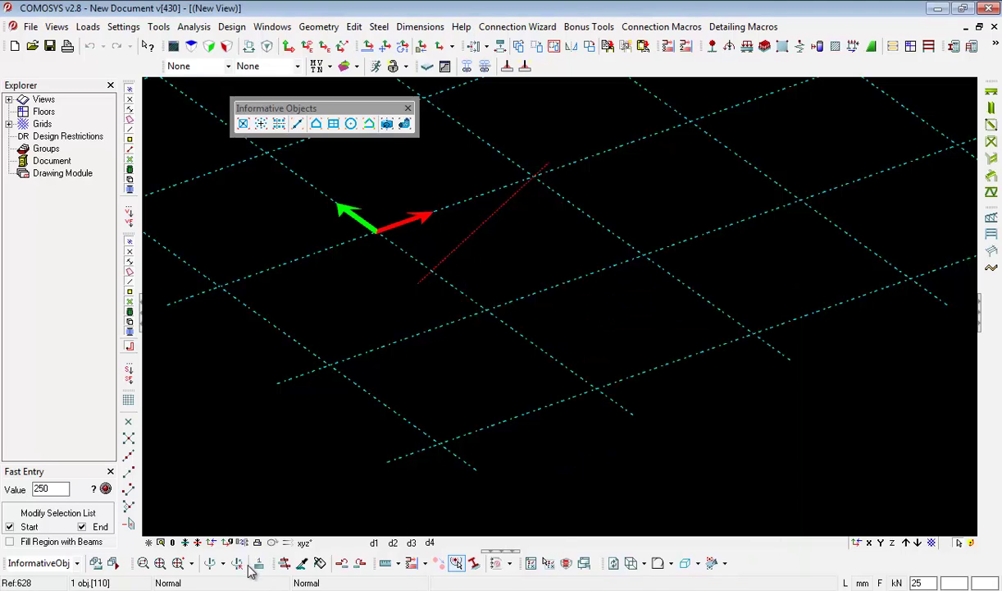
Step: Reset to the global workplane and view the line from above in plan view, zoomed in
left_click(391, 459)
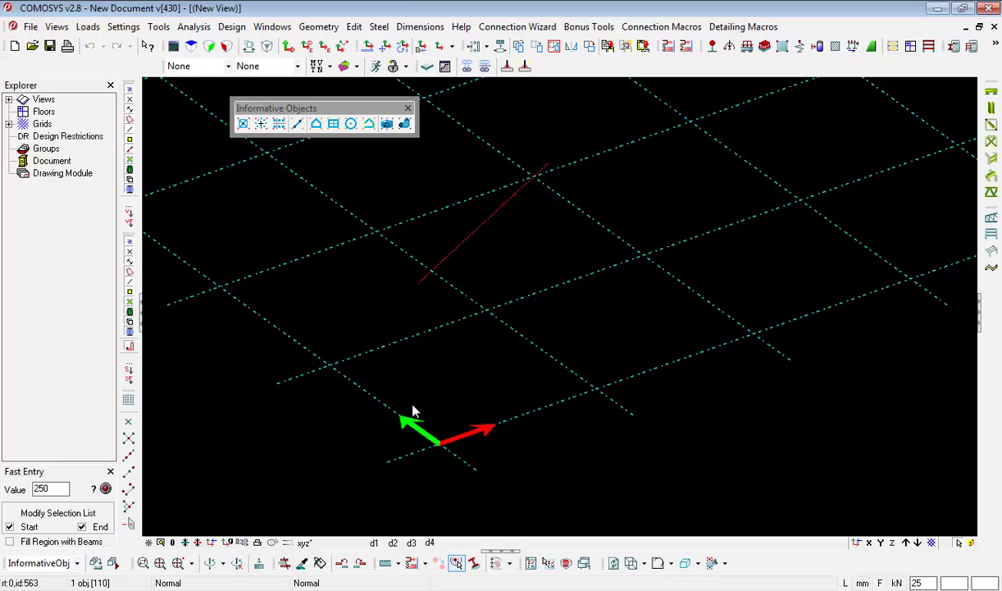
left_click(480, 298)
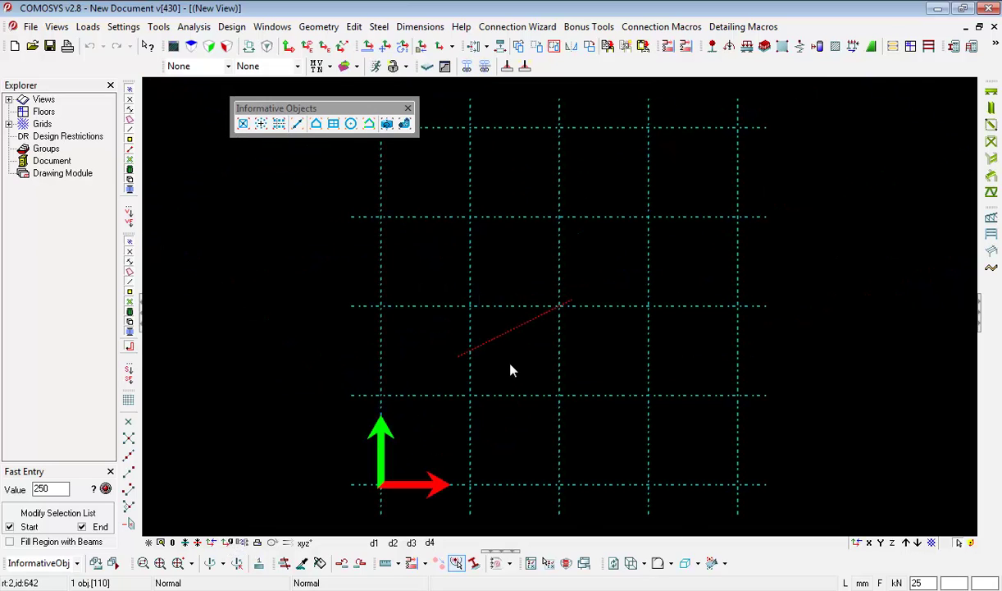
scroll(508, 366, "up", 3)
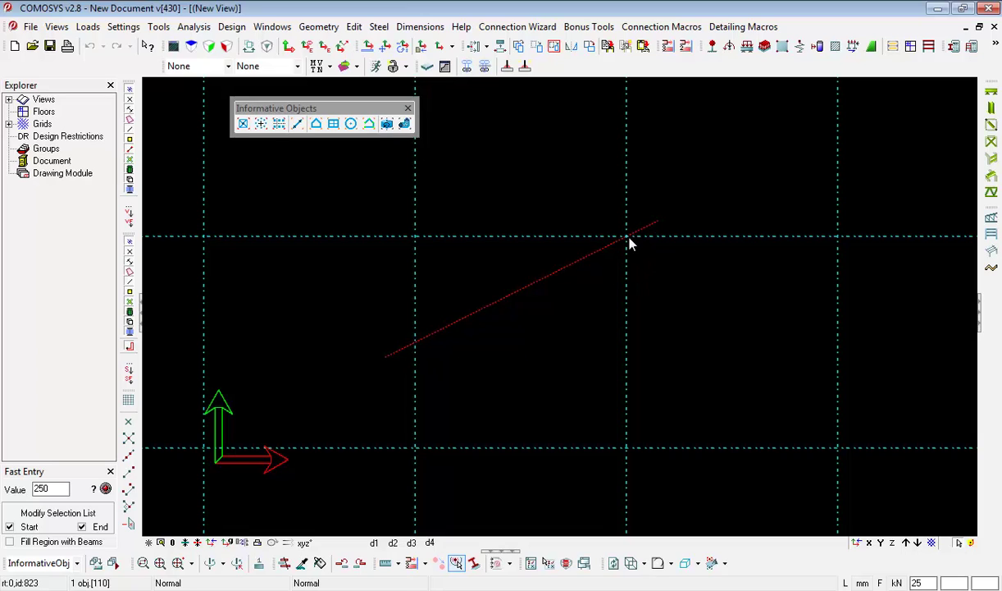
Step: Change the line's start extension from 1000 to 0
double_click(515, 295)
left_click_drag(621, 287, 656, 138)
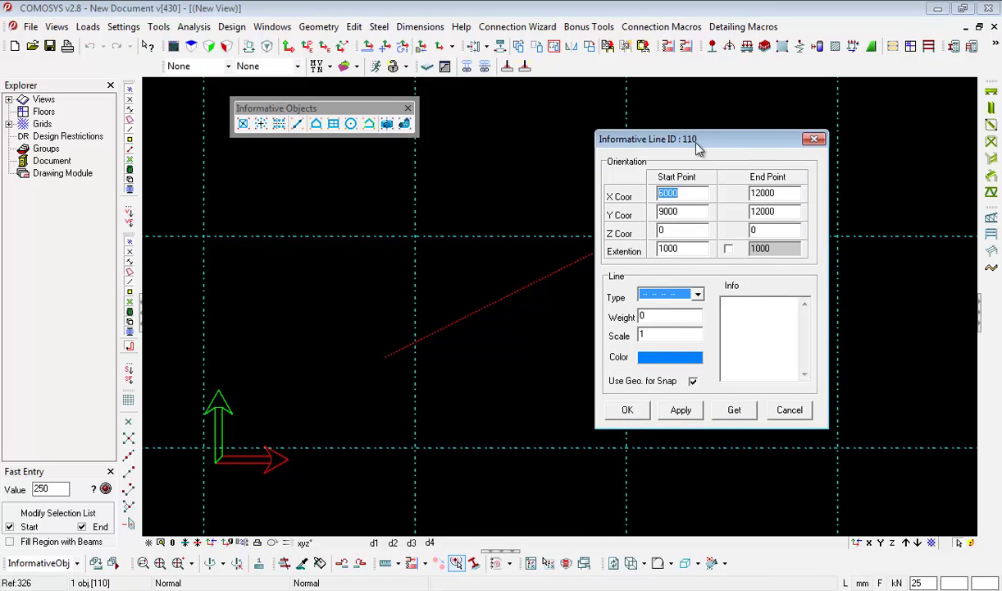
left_click_drag(664, 139, 749, 120)
double_click(770, 233)
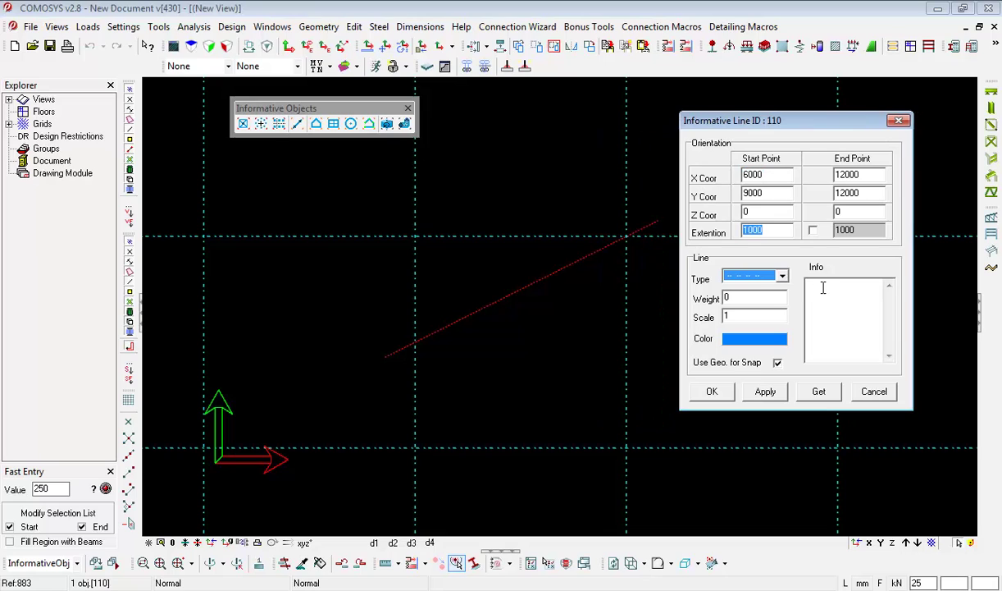
type("0")
left_click(709, 393)
Step: Try start extensions of 1500 and -200, dismiss the invalid-value error, and restore 0
double_click(484, 313)
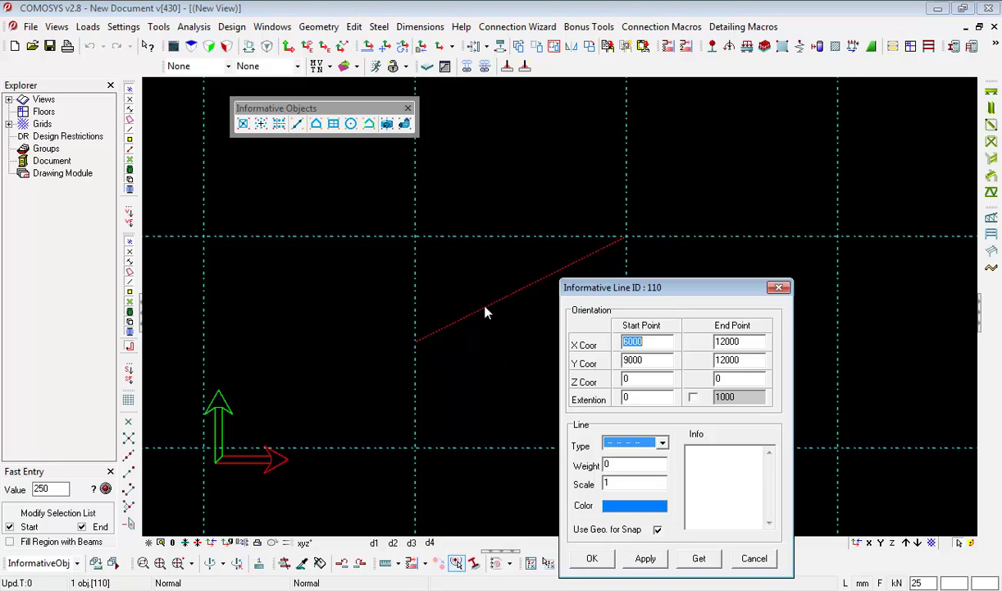
double_click(652, 399)
left_click(592, 558)
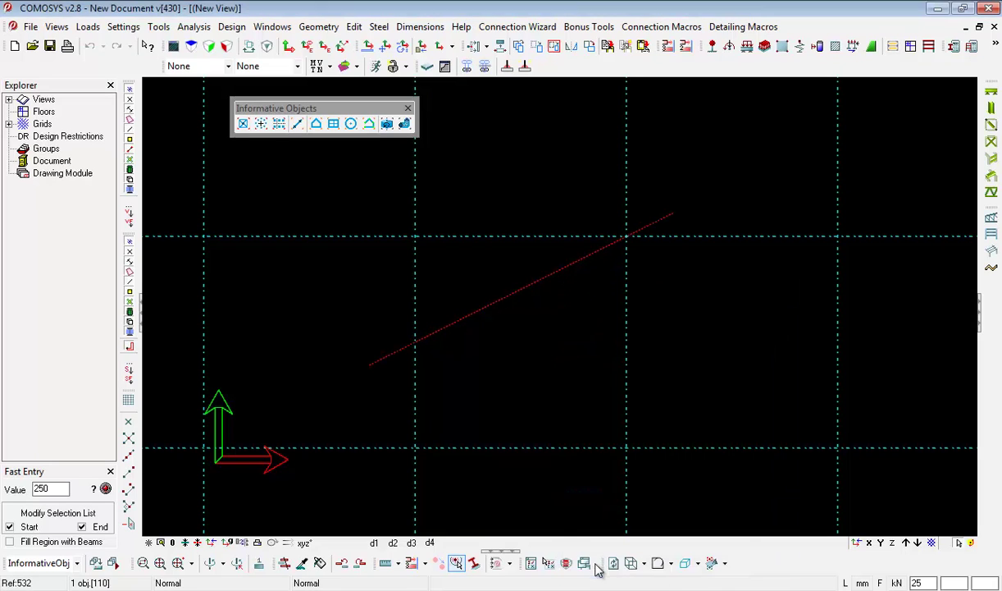
double_click(506, 302)
left_click_drag(630, 283, 772, 208)
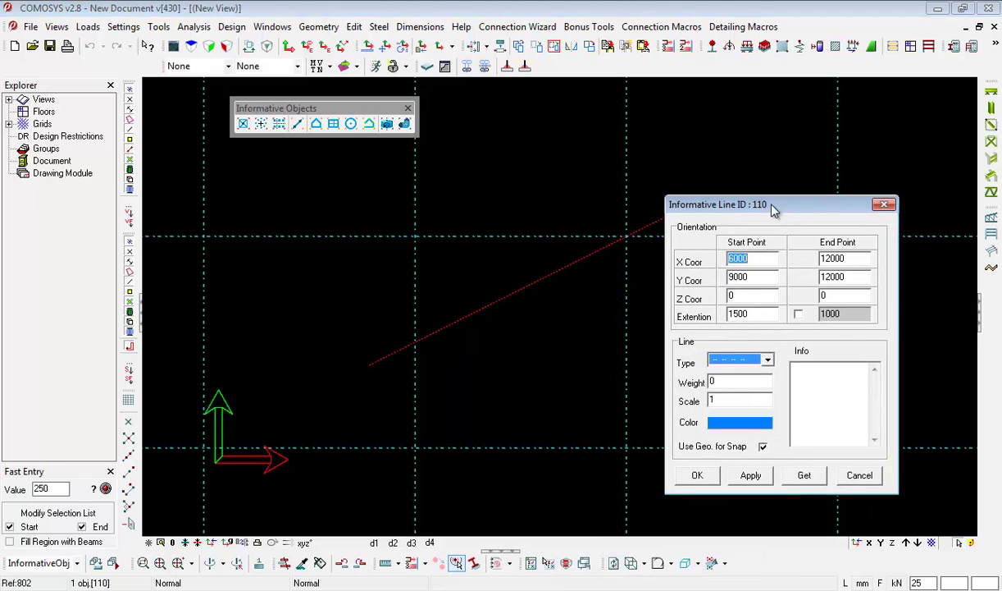
double_click(761, 313)
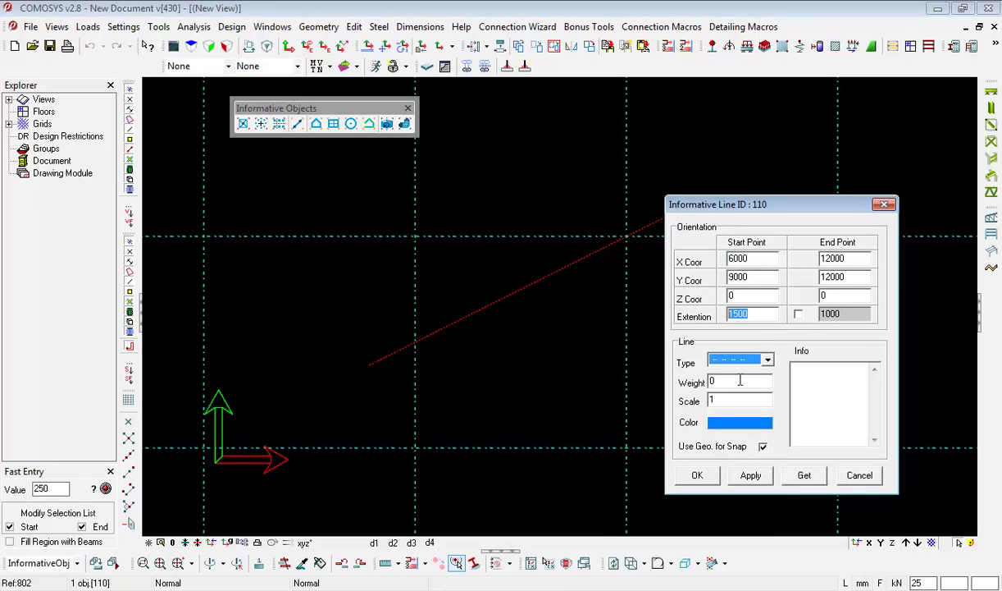
key("BackSpace")
left_click(697, 475)
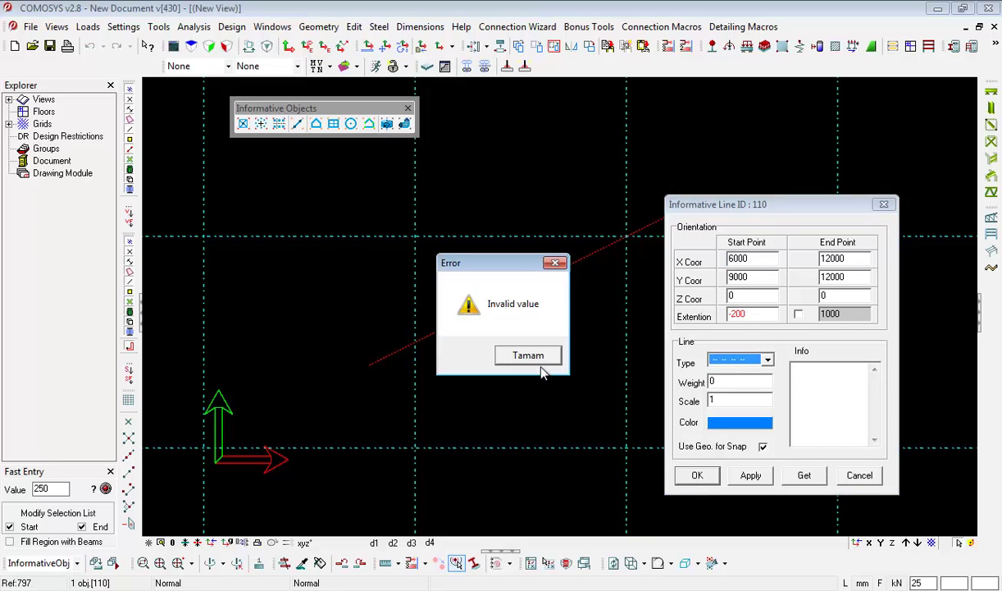
left_click(538, 420)
type("0")
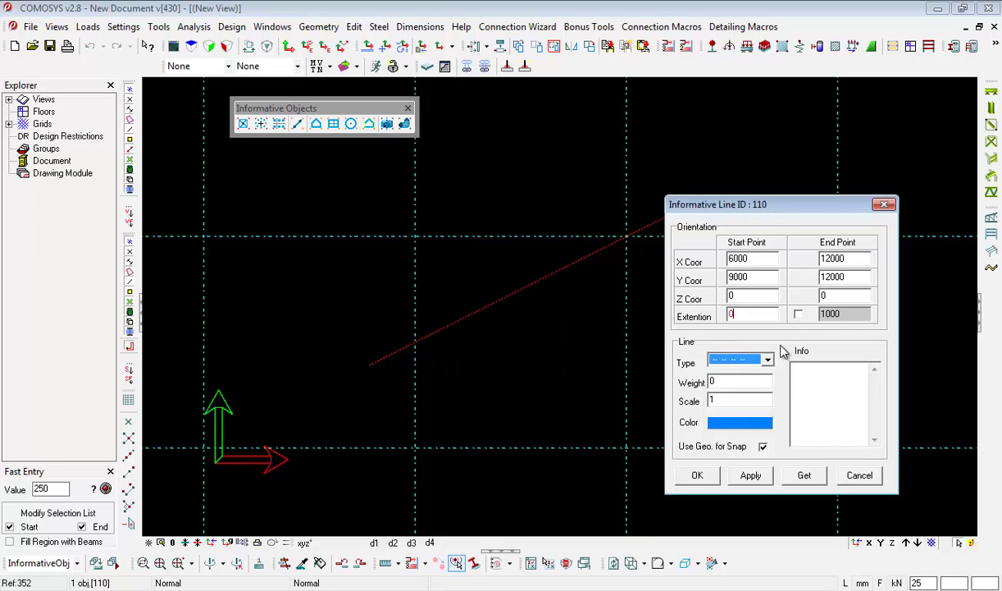
left_click(699, 480)
Step: Enable a 1000 extension past the line's end point
double_click(484, 313)
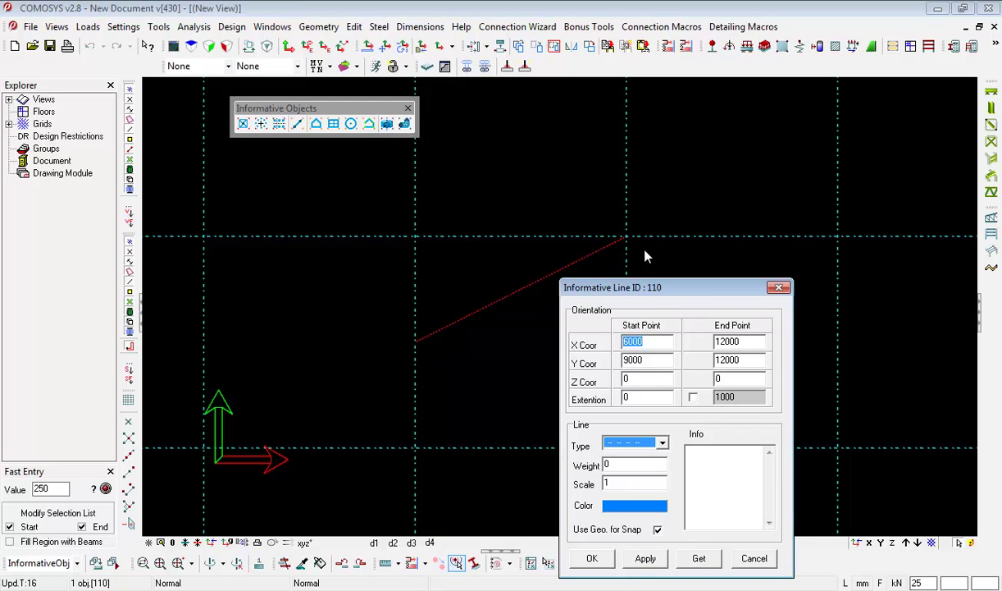
left_click_drag(628, 287, 719, 204)
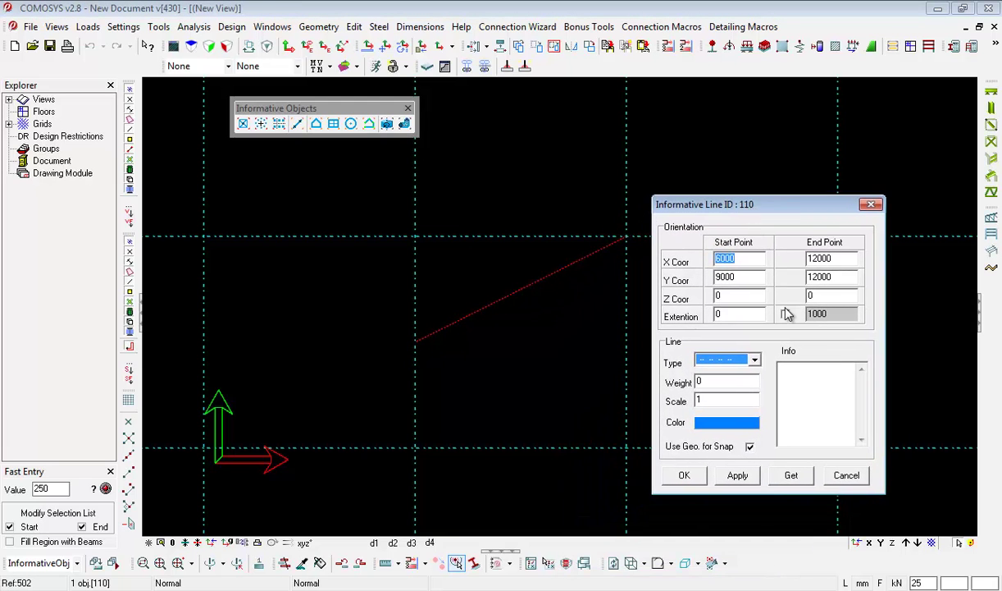
left_click(785, 314)
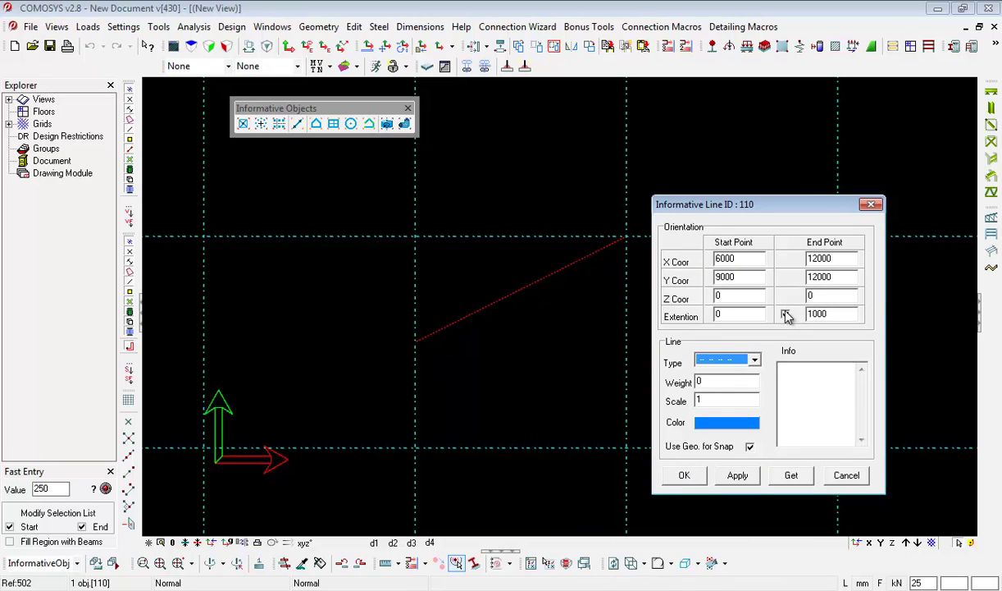
double_click(838, 313)
double_click(718, 315)
left_click(677, 477)
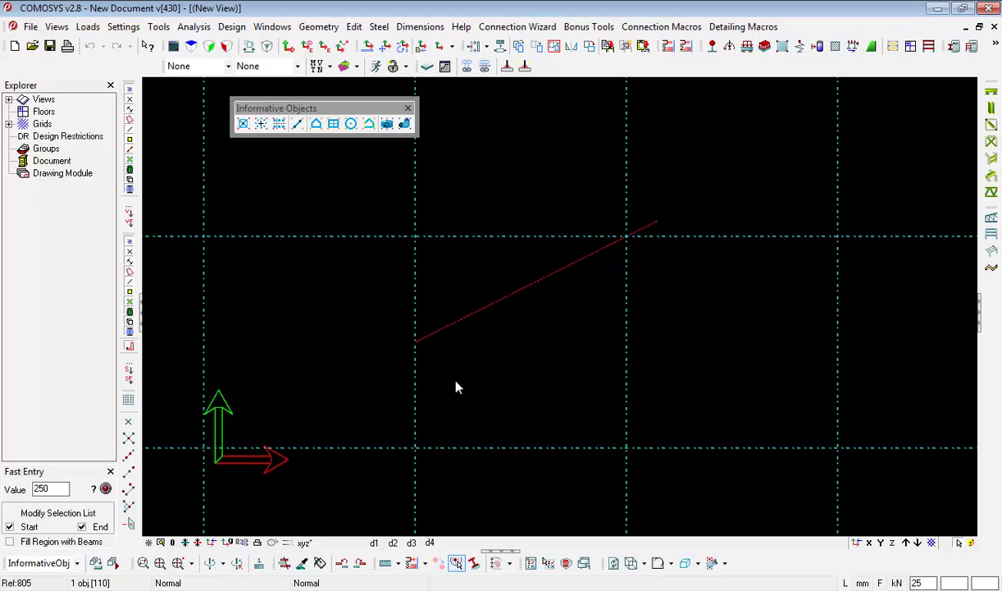
Step: Set the line's end extension to 0 so it stops at the grid intersection
double_click(576, 263)
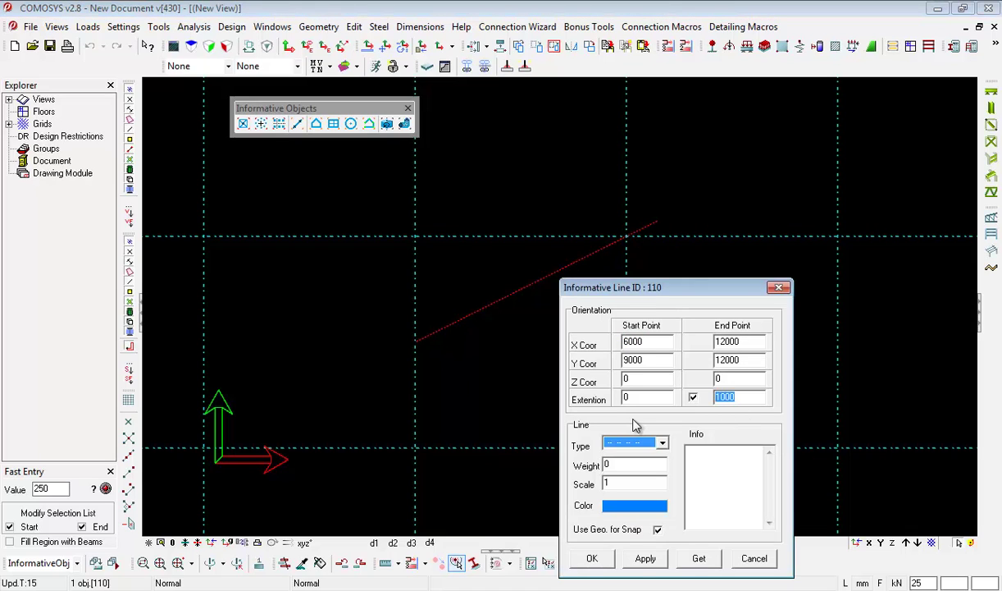
type("0")
left_click(593, 558)
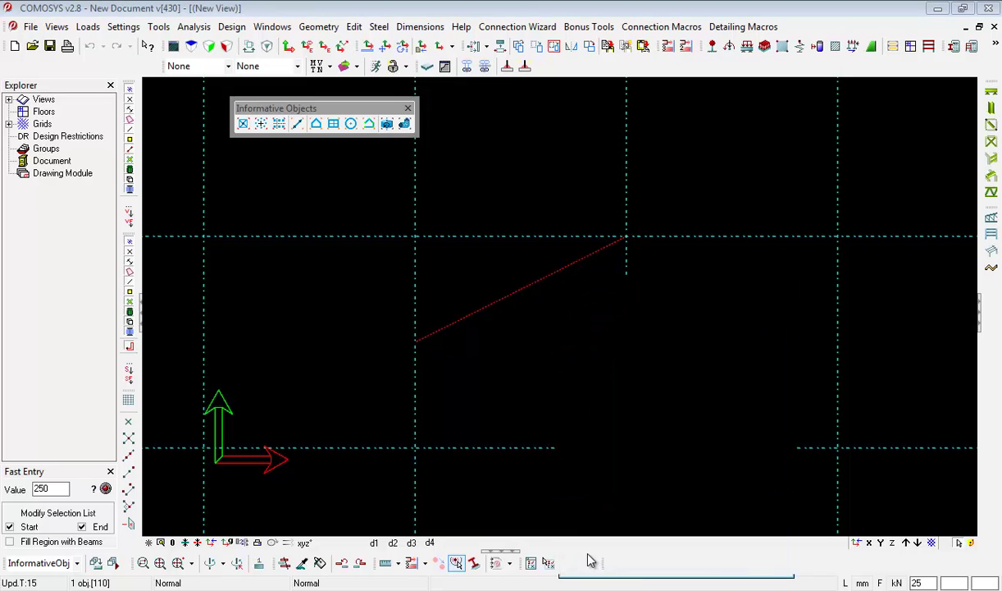
key("Escape")
scroll(465, 312, "up", 4)
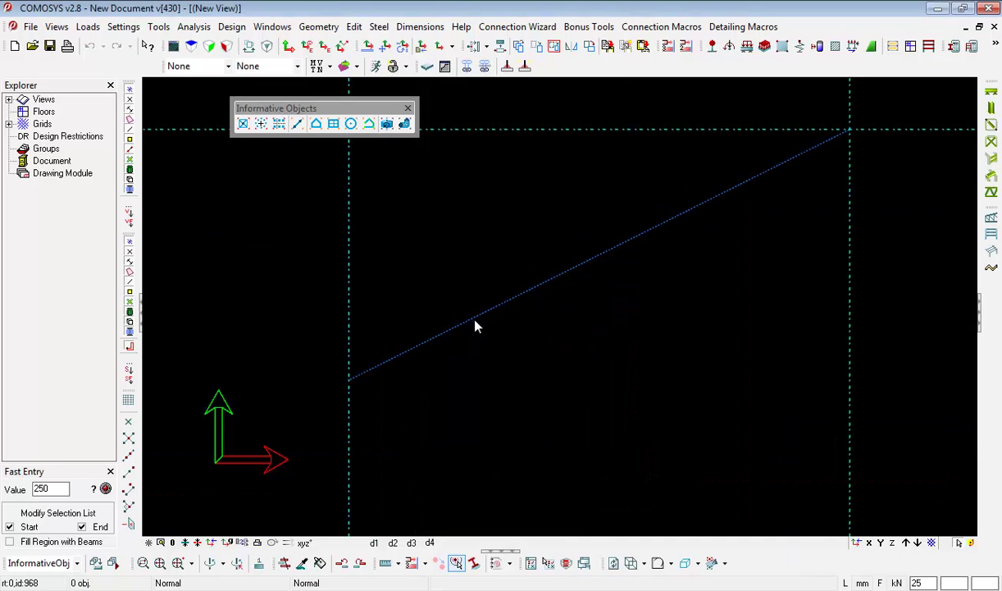
Step: Try the solid and then the dashed line types on the line
double_click(475, 325)
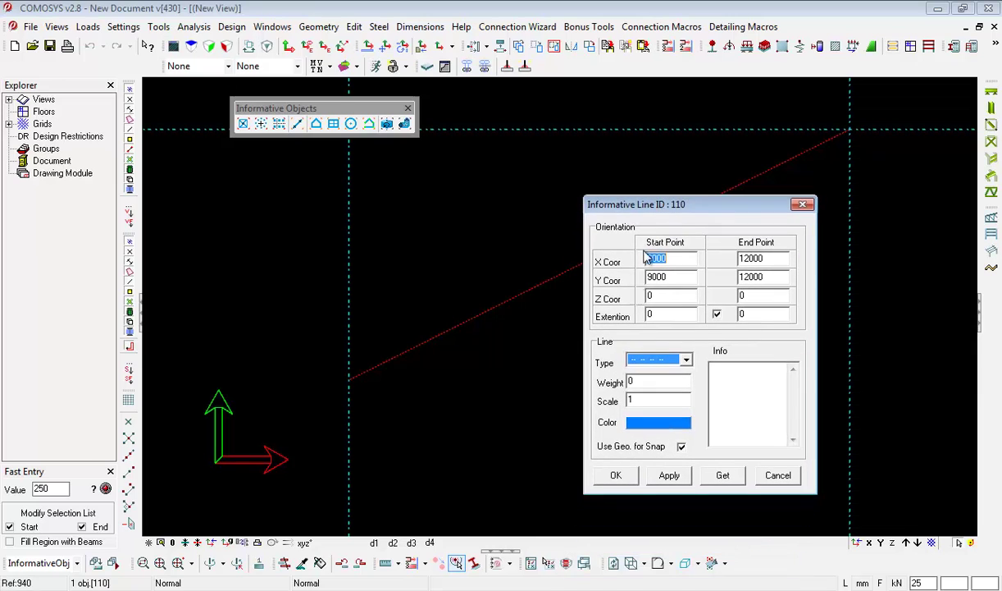
left_click_drag(653, 201, 756, 226)
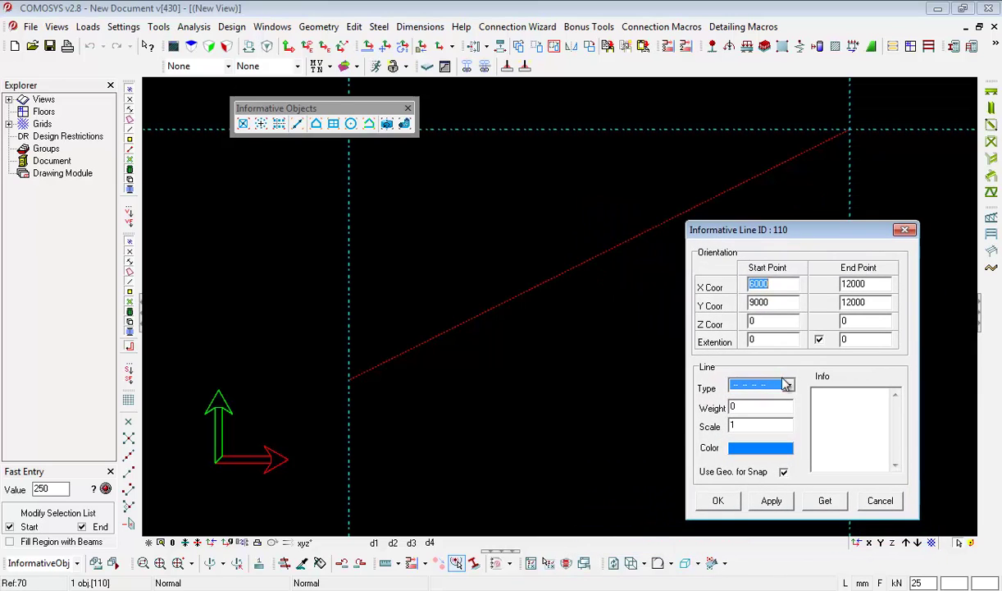
left_click(787, 386)
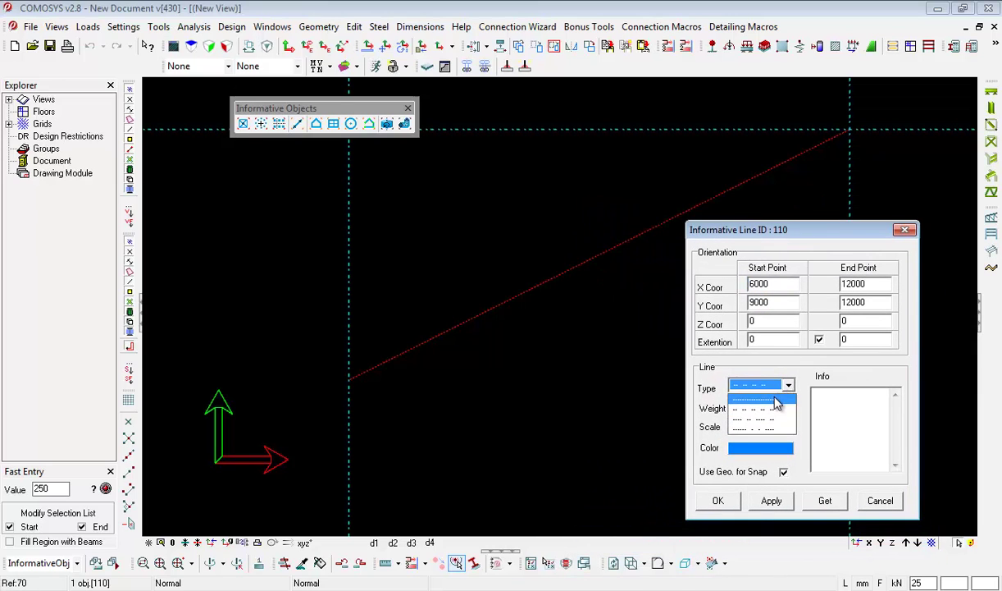
left_click(744, 385)
left_click(719, 500)
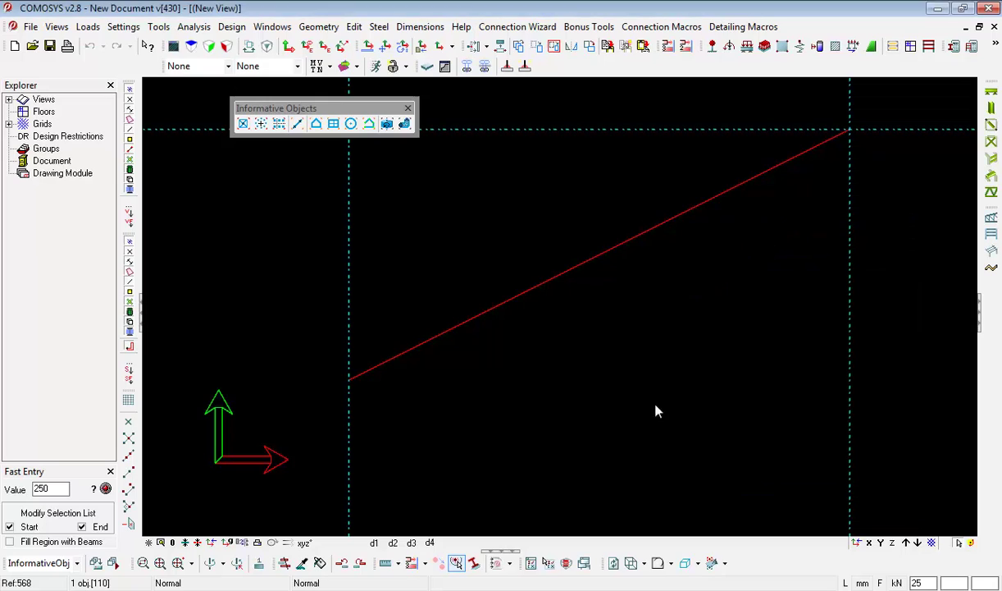
double_click(570, 279)
left_click(639, 439)
left_click(615, 457)
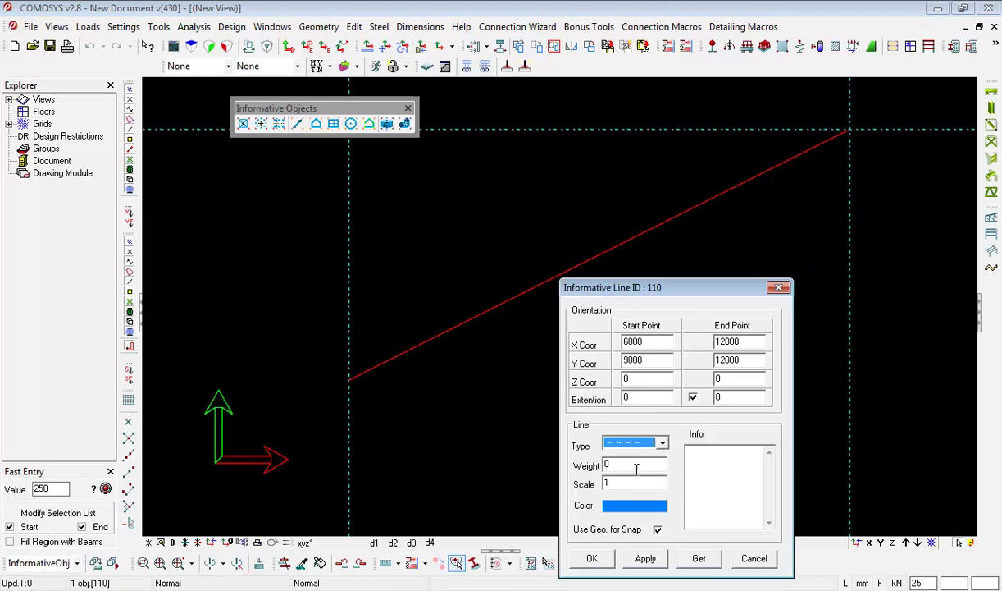
left_click(592, 558)
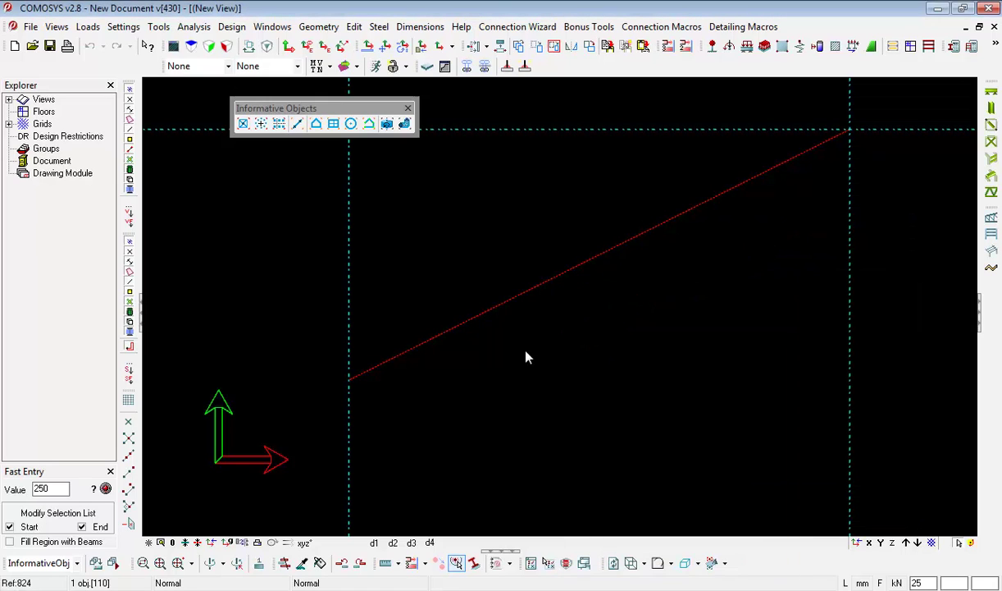
Step: Give the line the dash-dot line type
left_click(502, 309)
double_click(514, 303)
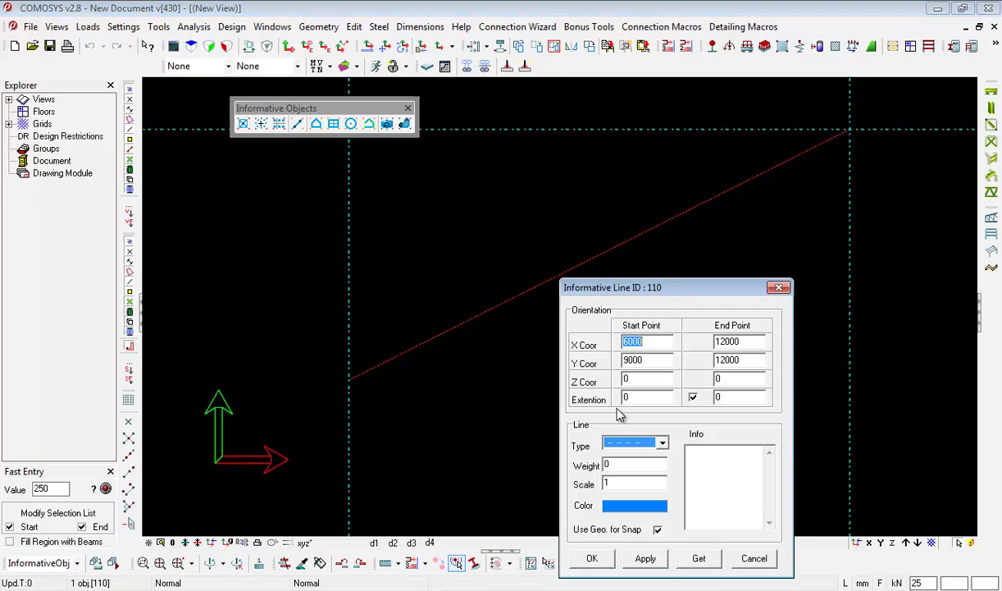
left_click(662, 443)
left_click(648, 487)
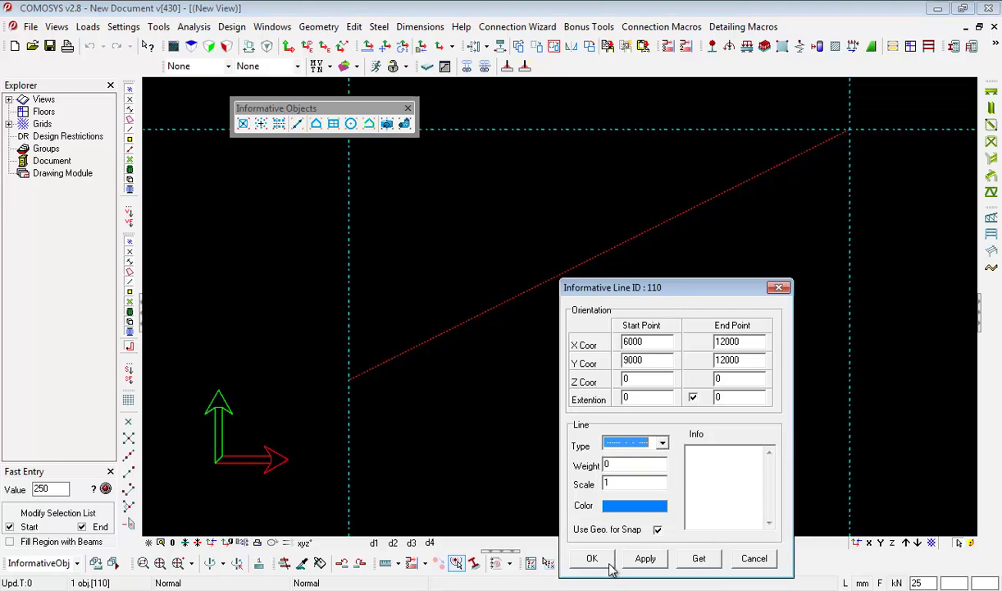
left_click(592, 558)
left_click(487, 369)
scroll(461, 320, "up", 2)
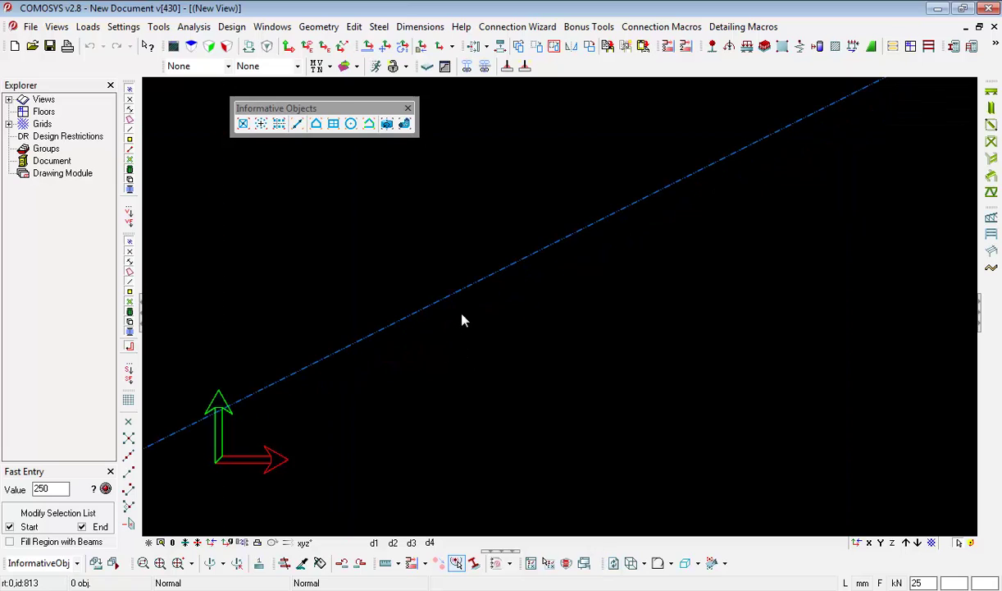
scroll(452, 302, "down", 3)
scroll(460, 309, "down", 2)
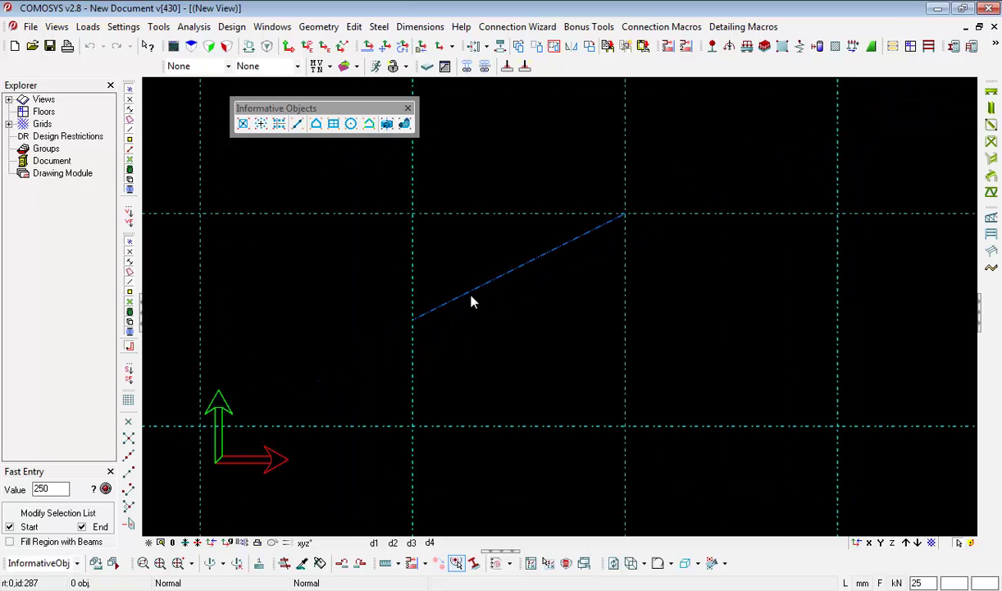
Step: Set the line's weight to 5
double_click(486, 293)
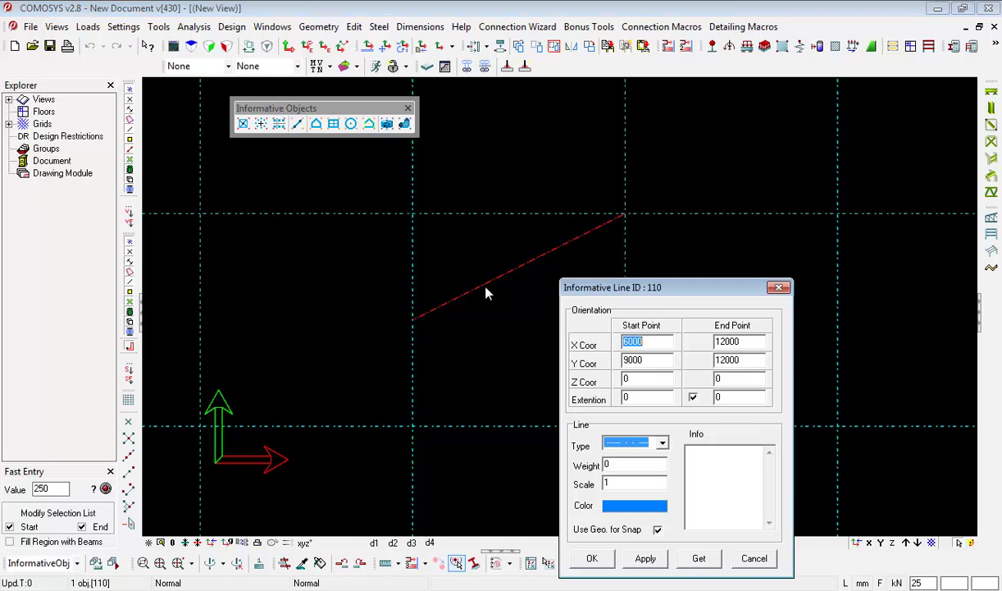
left_click(611, 464)
left_click(596, 558)
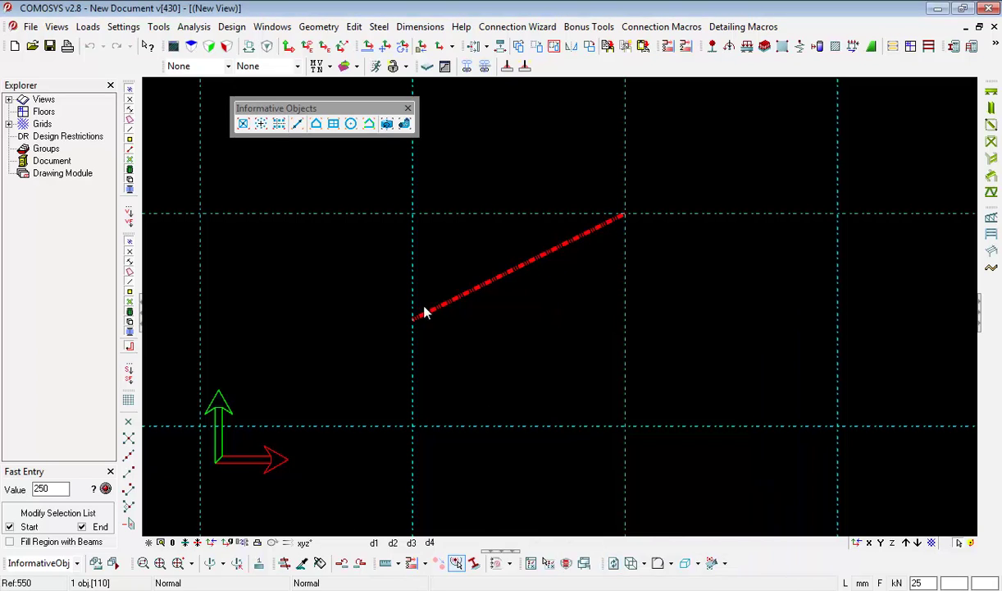
Step: Try a dash-dot pattern scale of 10, then set the scale back to 1
double_click(454, 299)
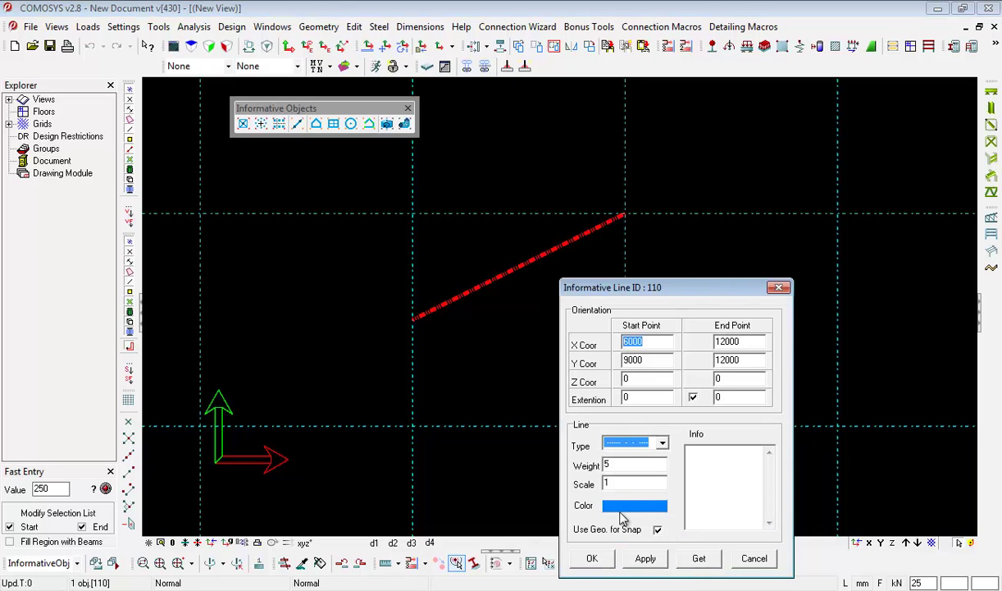
left_click(618, 483)
left_click_drag(613, 287, 628, 233)
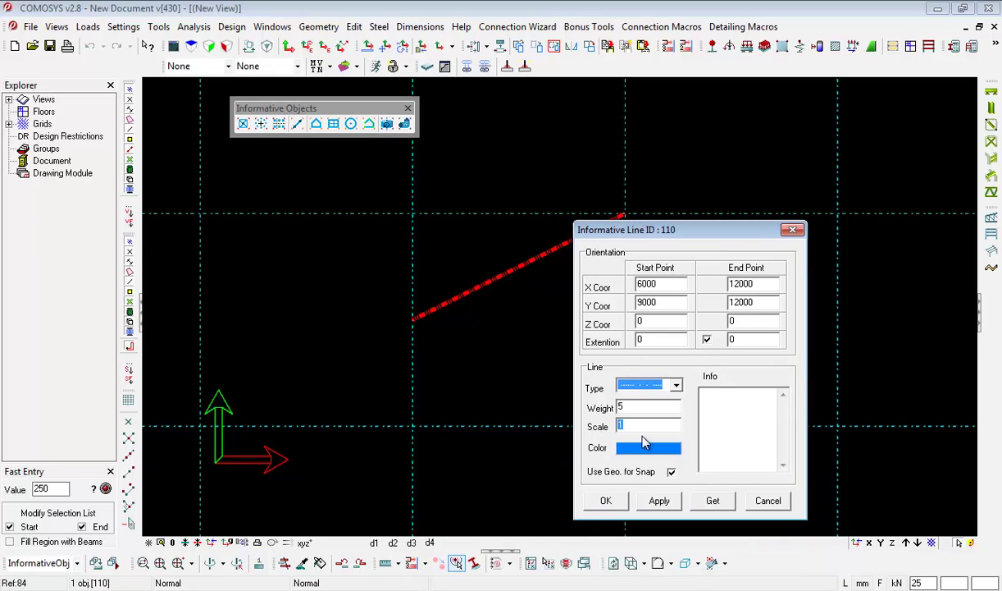
type("10")
left_click(606, 501)
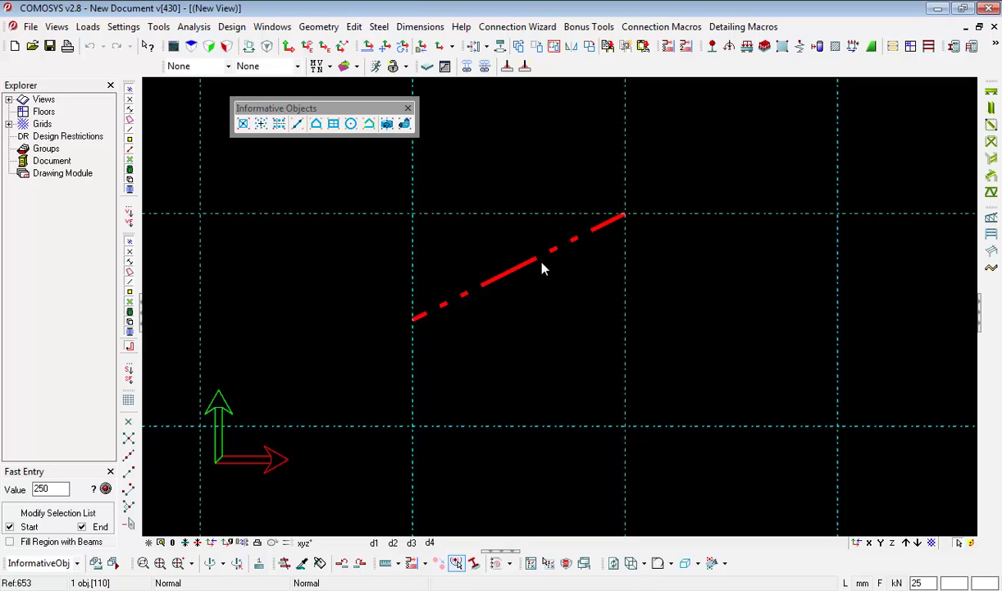
double_click(522, 269)
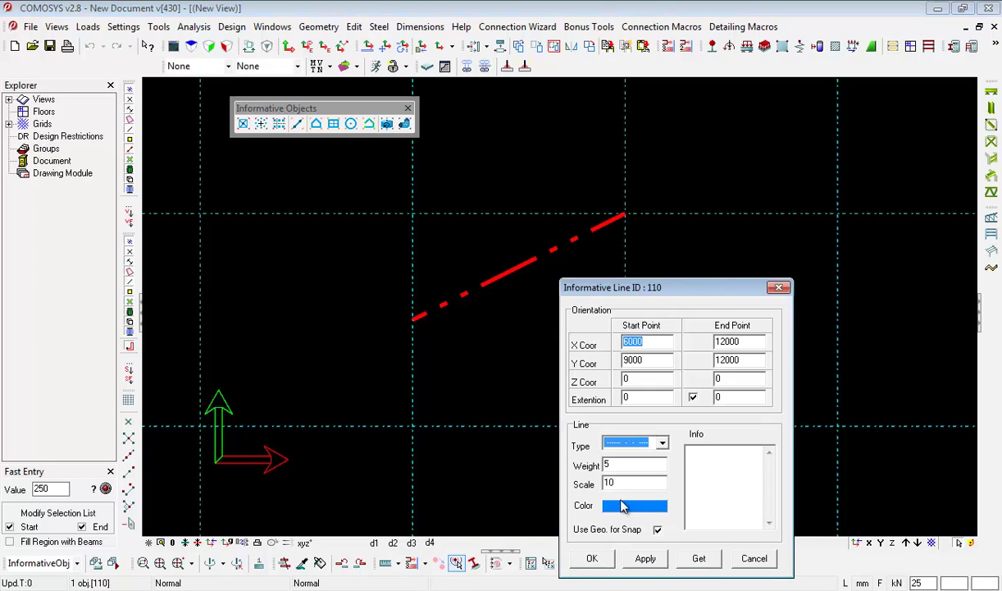
left_click(612, 483)
key("BackSpace")
left_click(592, 558)
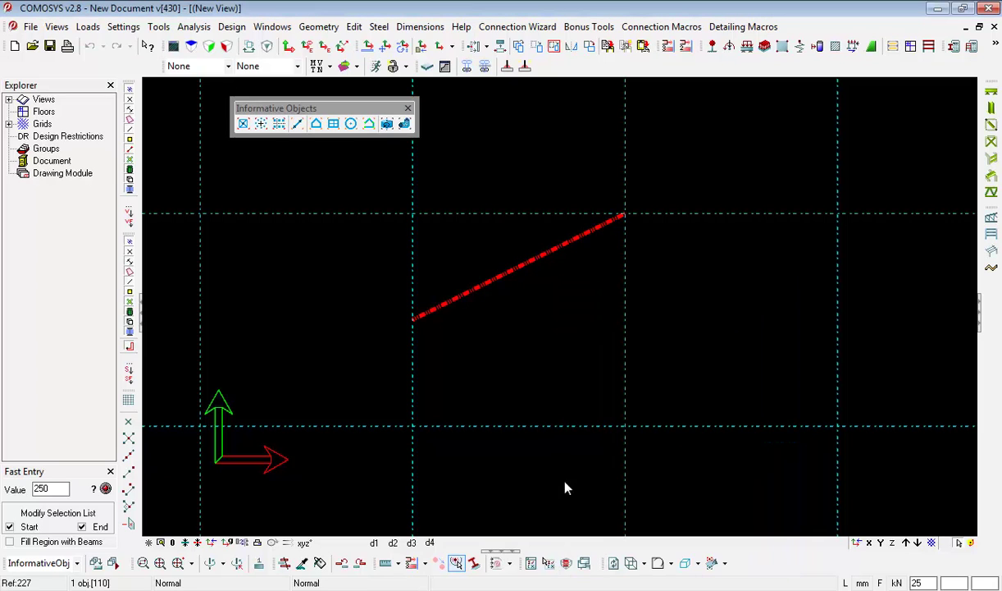
Step: Choose orange in the Renk colour dialog for line 110, then reopen its properties to check
double_click(489, 284)
left_click(656, 507)
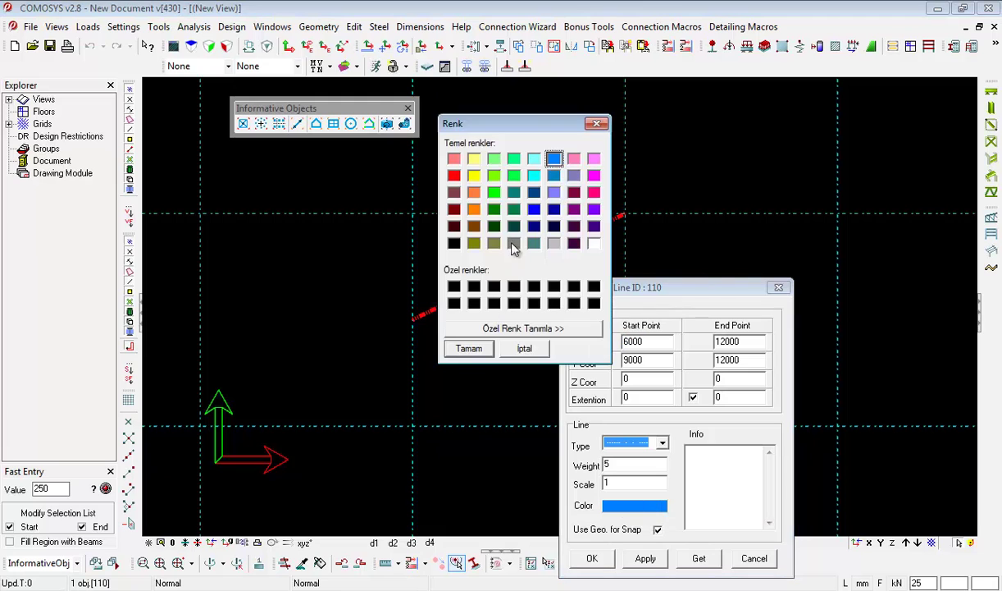
left_click(474, 209)
left_click(468, 348)
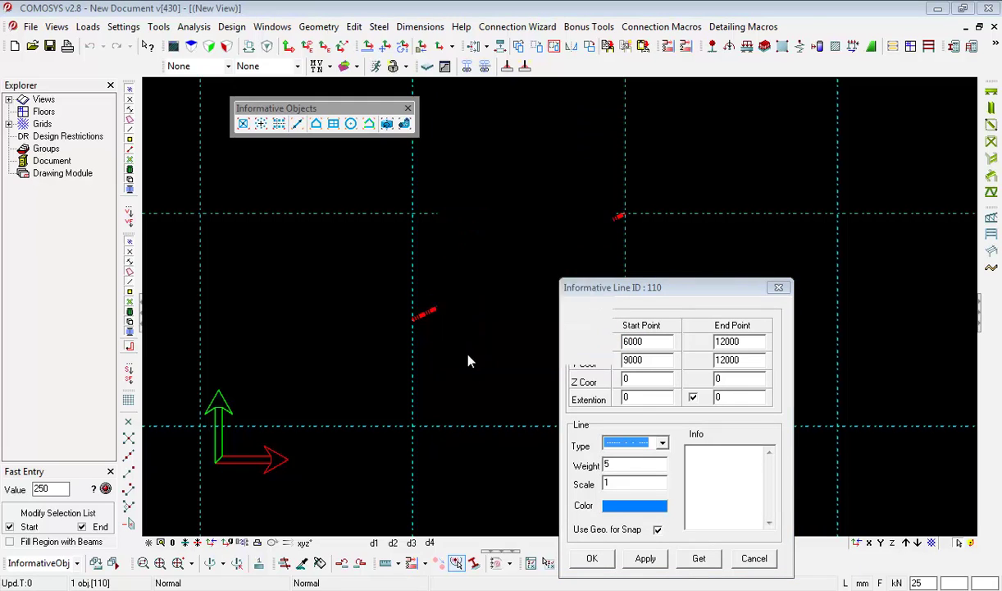
left_click(591, 560)
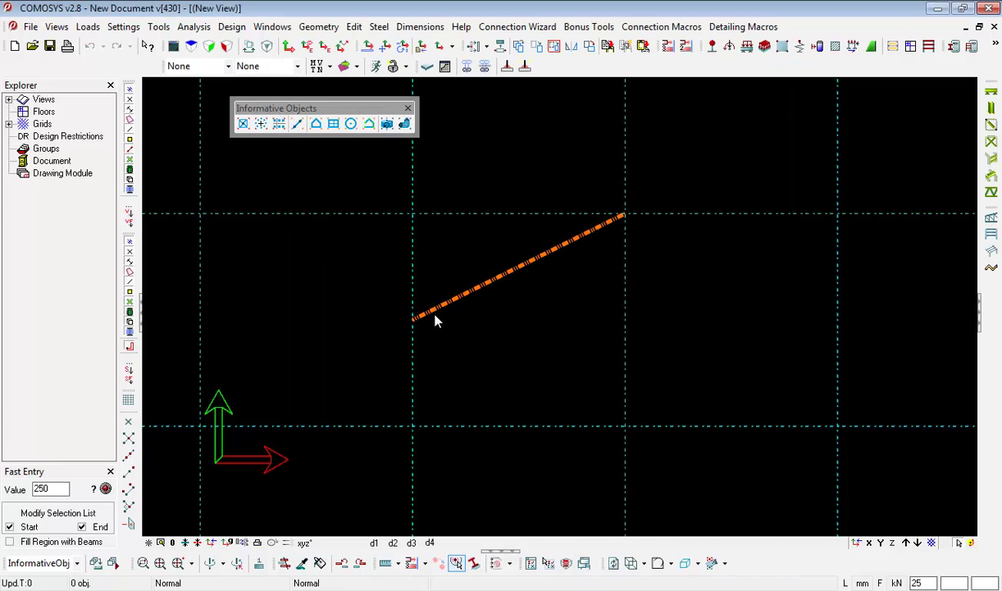
scroll(440, 309, "up", 3)
scroll(443, 310, "down", 2)
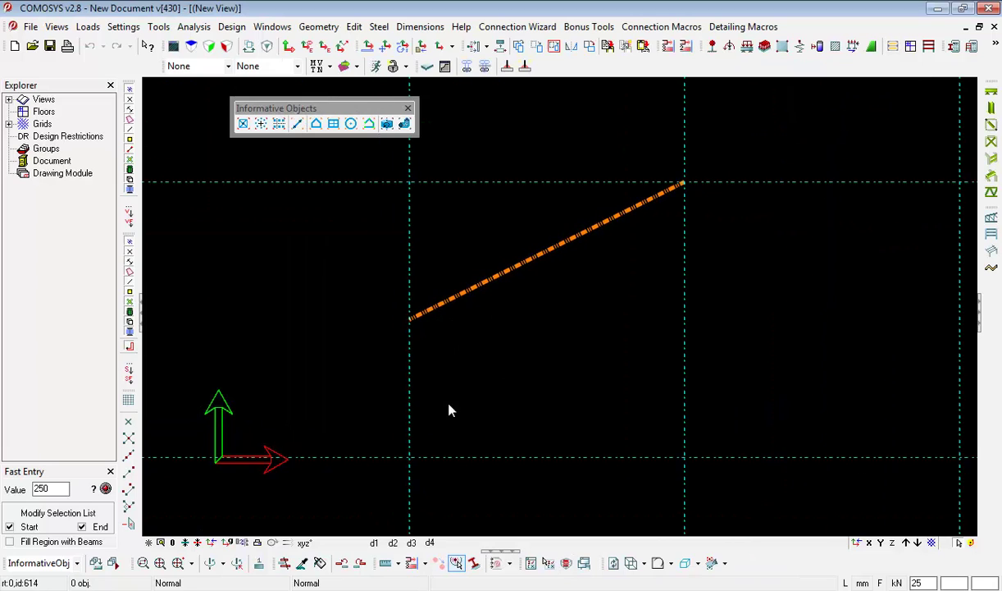
double_click(485, 287)
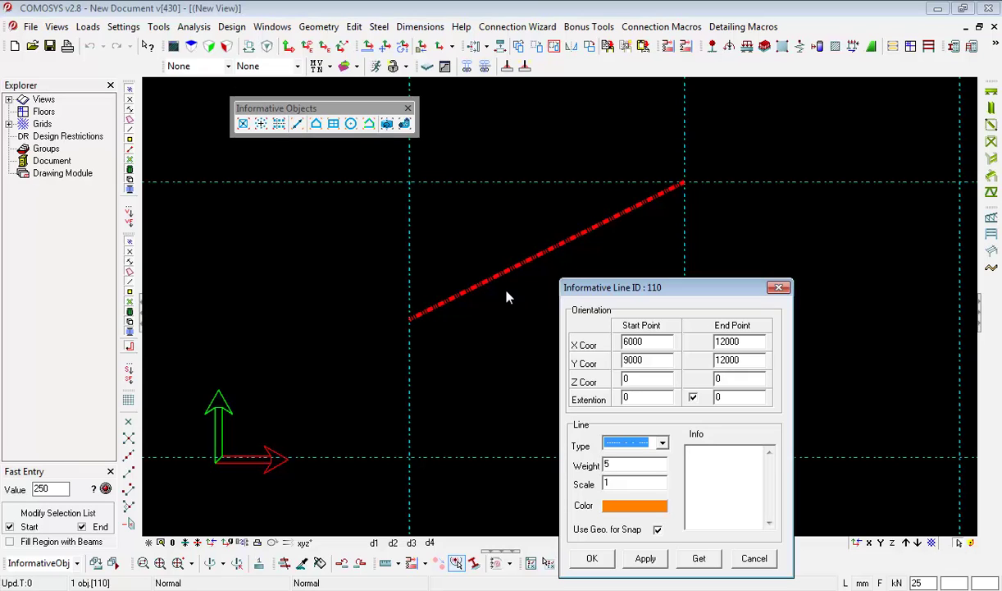
left_click(592, 558)
scroll(441, 323, "down", 2)
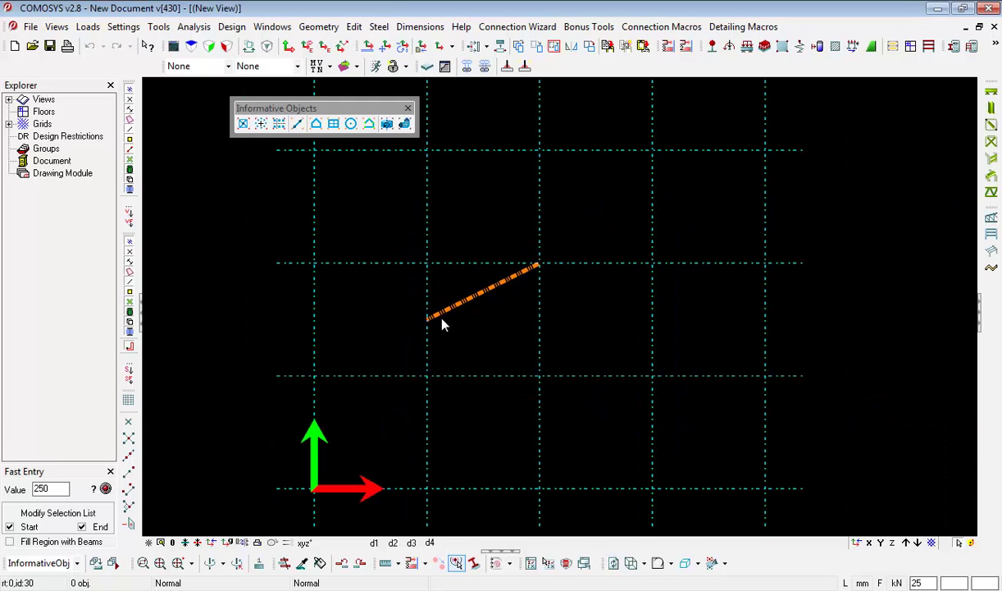
middle_click_drag(599, 389, 599, 428)
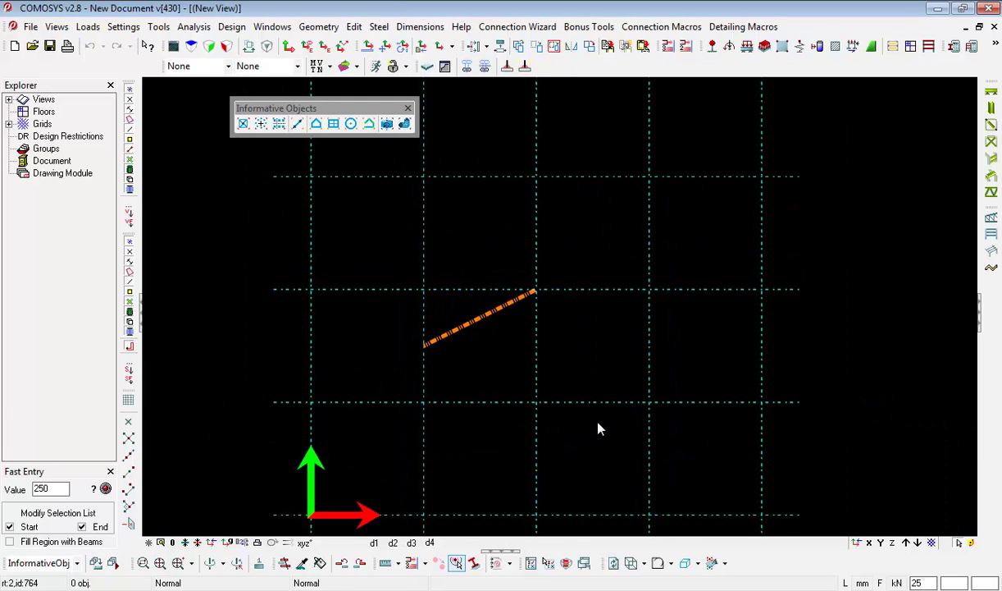